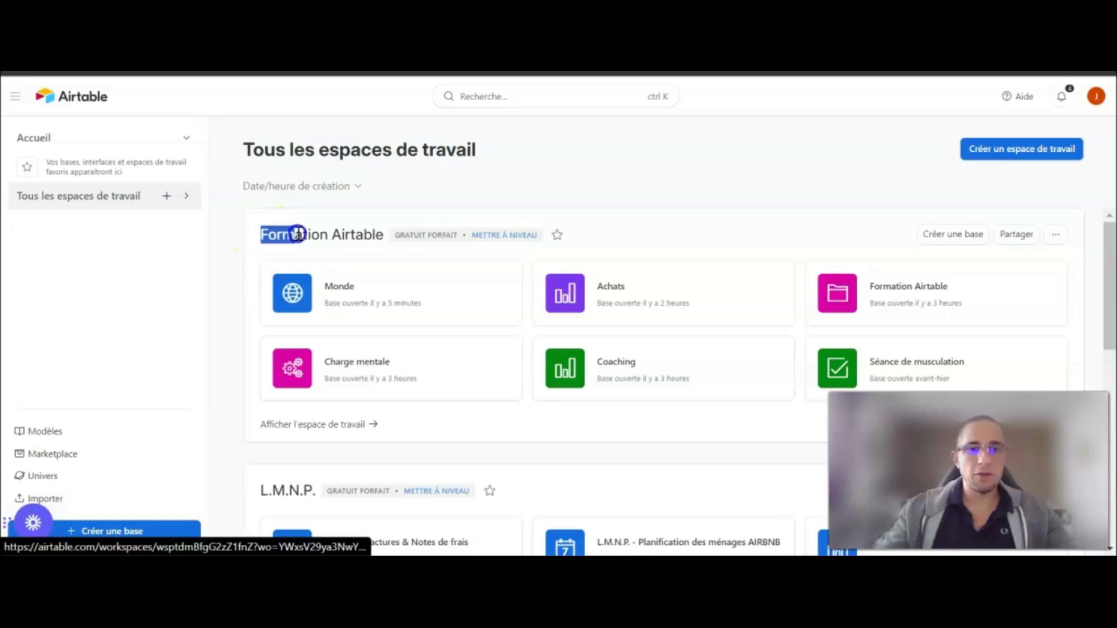
- Open the Monde base and review the records in its Villes and Pays tables, ending on Pays
{"action": "left_click", "coordinate": [347, 301]}
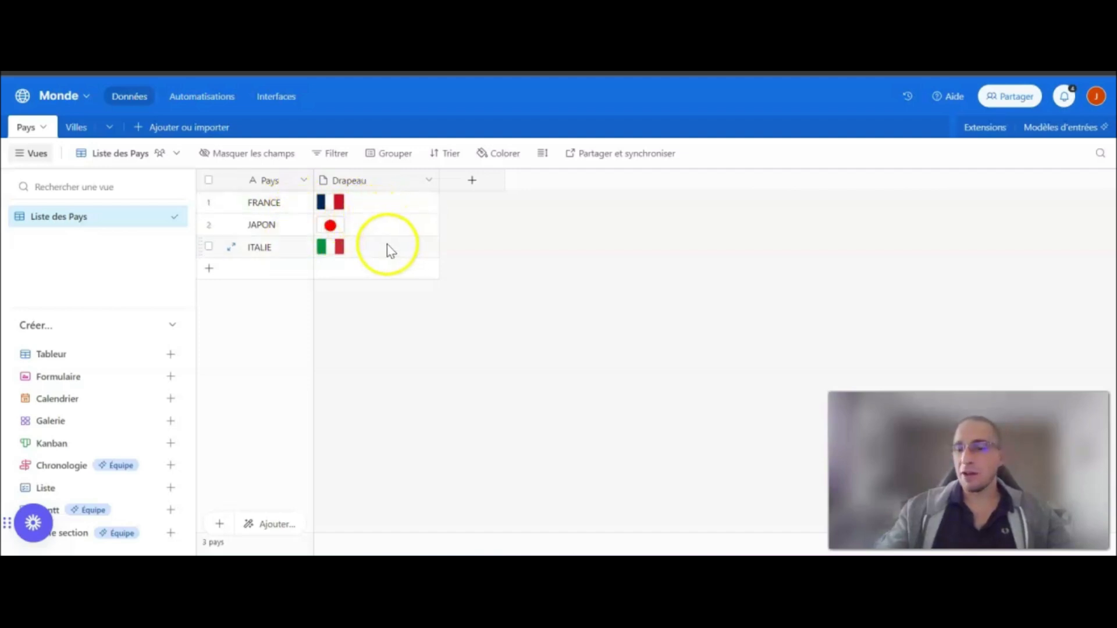
{"action": "left_click", "coordinate": [74, 134]}
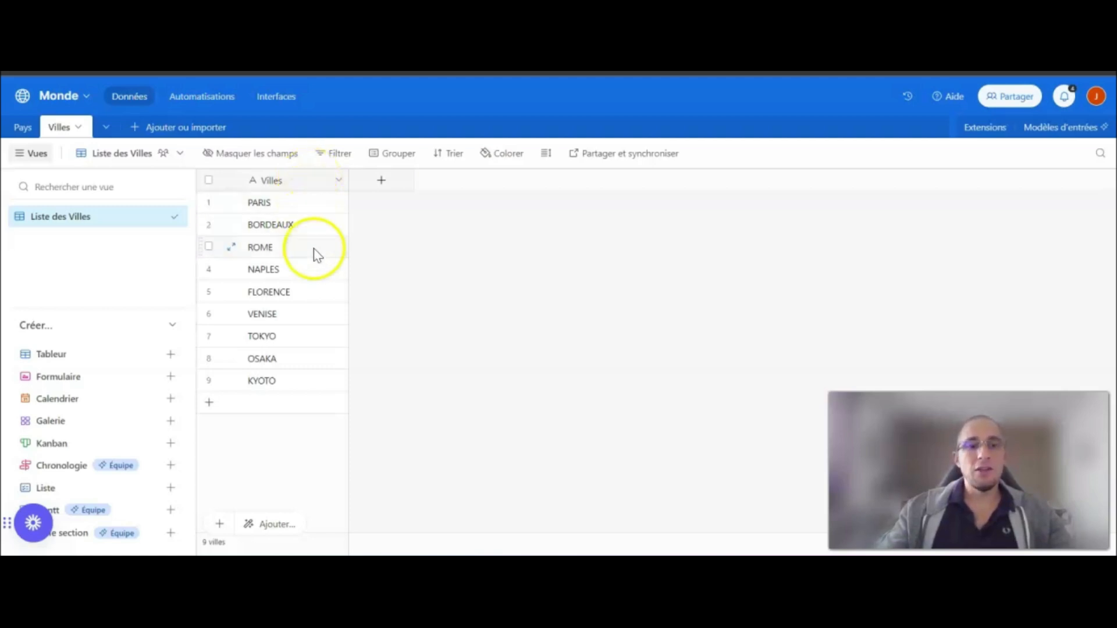
{"action": "left_click", "coordinate": [23, 127]}
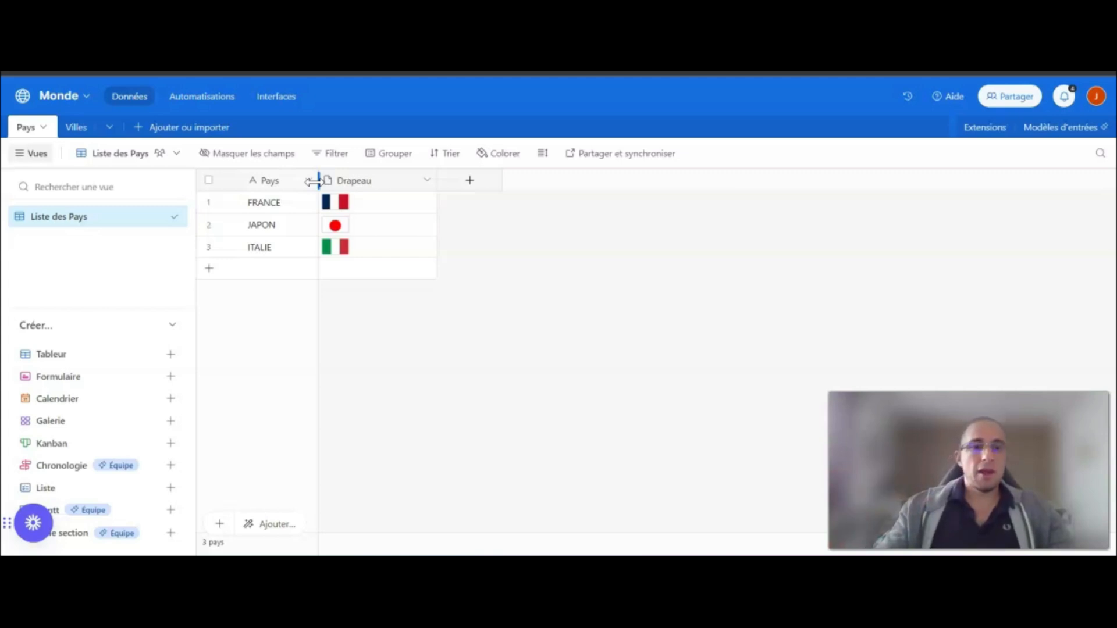
- Hide the Drapeau field in the Pays table, and show it again
{"action": "left_click", "coordinate": [274, 155]}
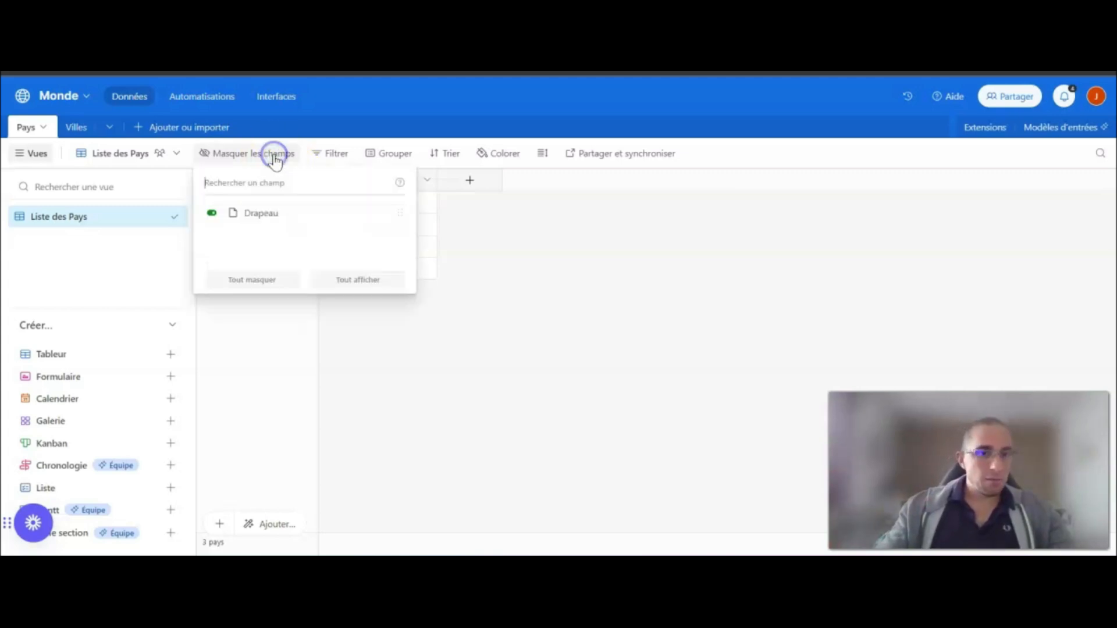
{"action": "left_click", "coordinate": [212, 213]}
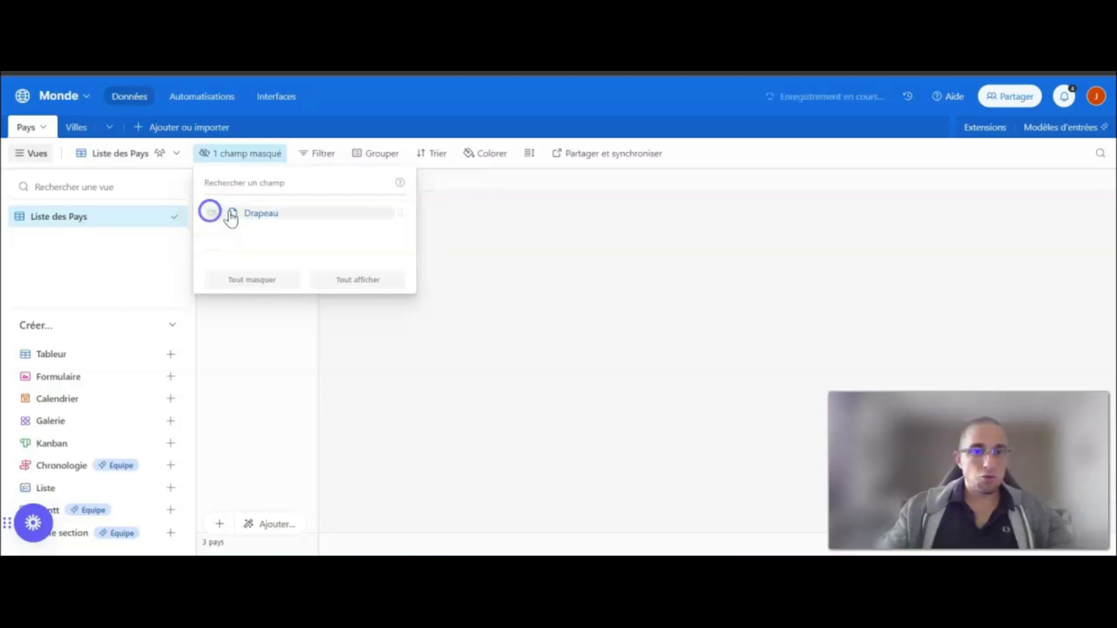
{"action": "left_click", "coordinate": [614, 291]}
{"action": "left_click", "coordinate": [256, 155]}
{"action": "left_click", "coordinate": [213, 213]}
{"action": "left_click", "coordinate": [609, 264]}
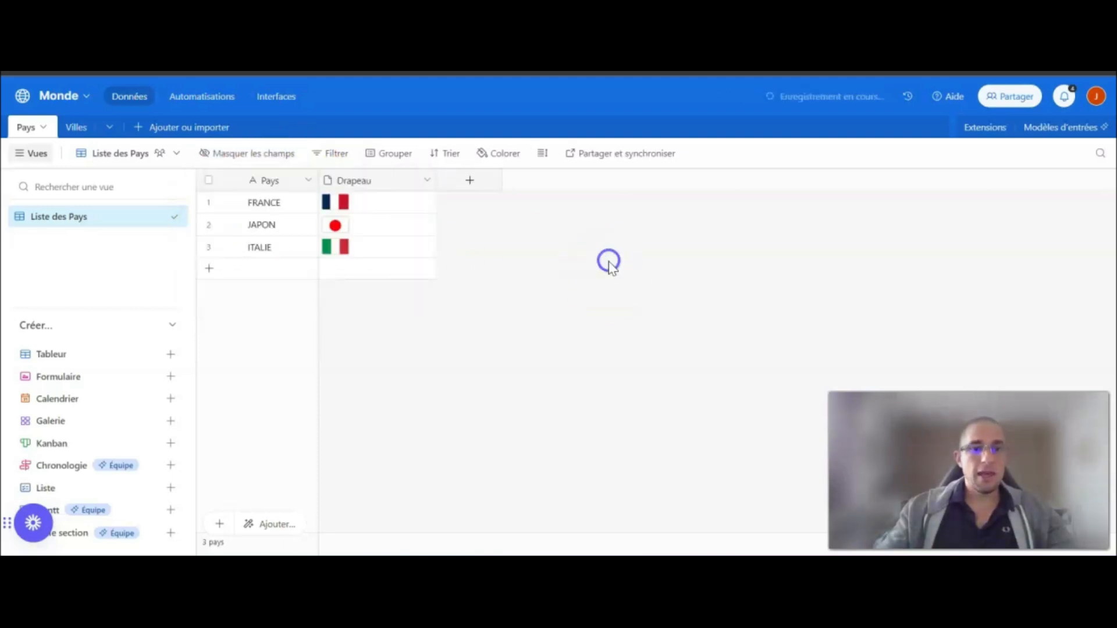
- Examine the field options of the primary fields Pays and Villes, and check which fields the Villes table allows hiding
{"action": "left_click", "coordinate": [309, 180]}
{"action": "scroll", "coordinate": [333, 515], "scroll_direction": "down", "scroll_amount": 2}
{"action": "left_click", "coordinate": [527, 467]}
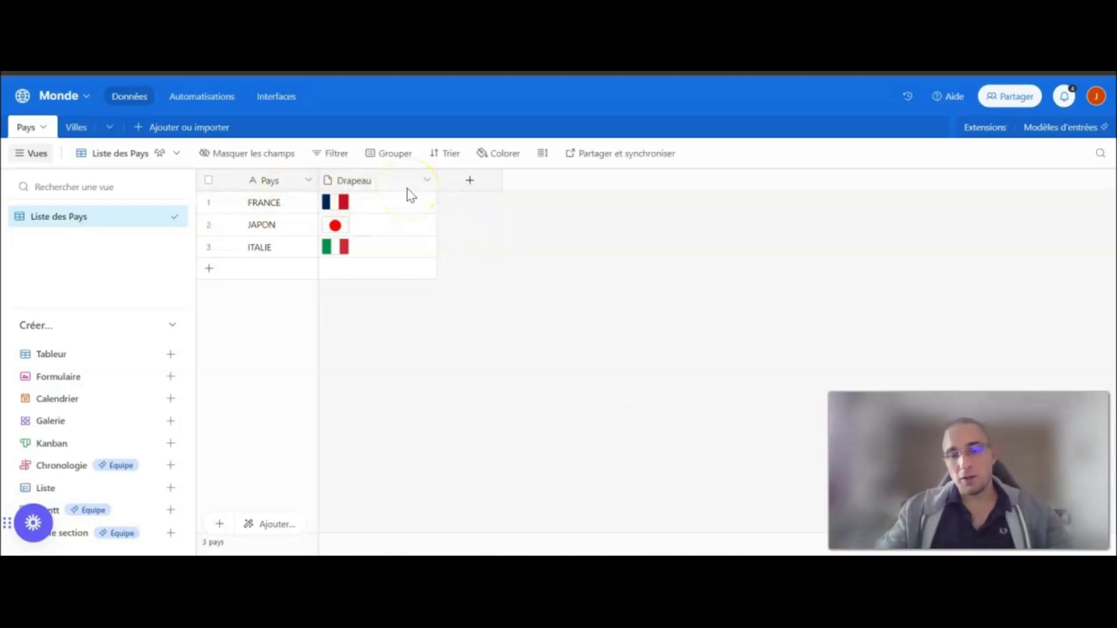
{"action": "left_click", "coordinate": [79, 131]}
{"action": "left_click", "coordinate": [339, 180]}
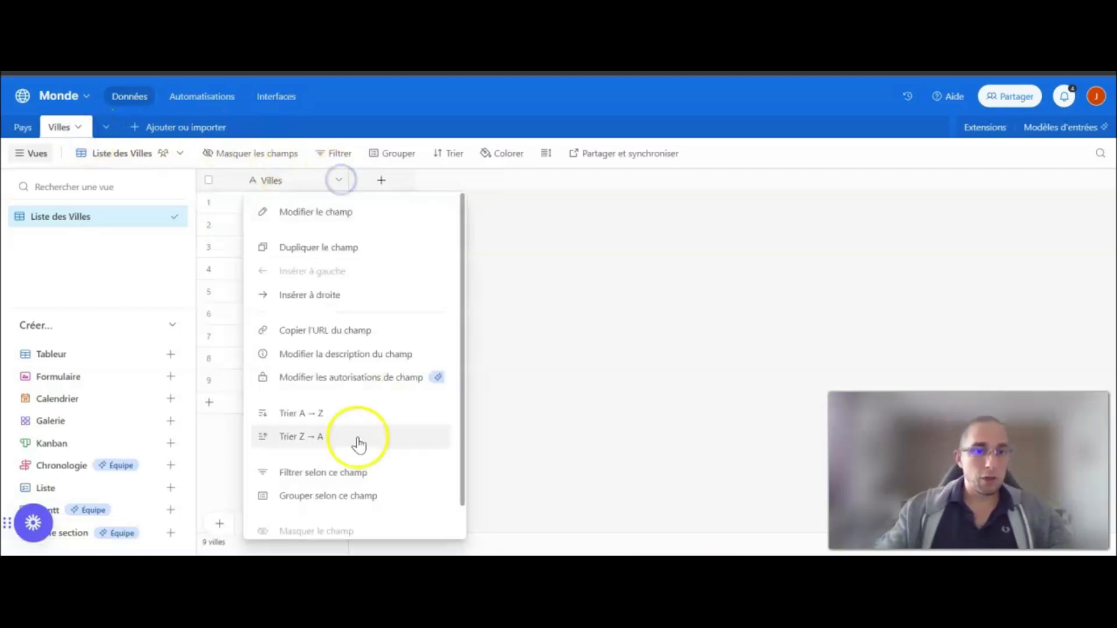
{"action": "scroll", "coordinate": [349, 512], "scroll_direction": "down", "scroll_amount": 1}
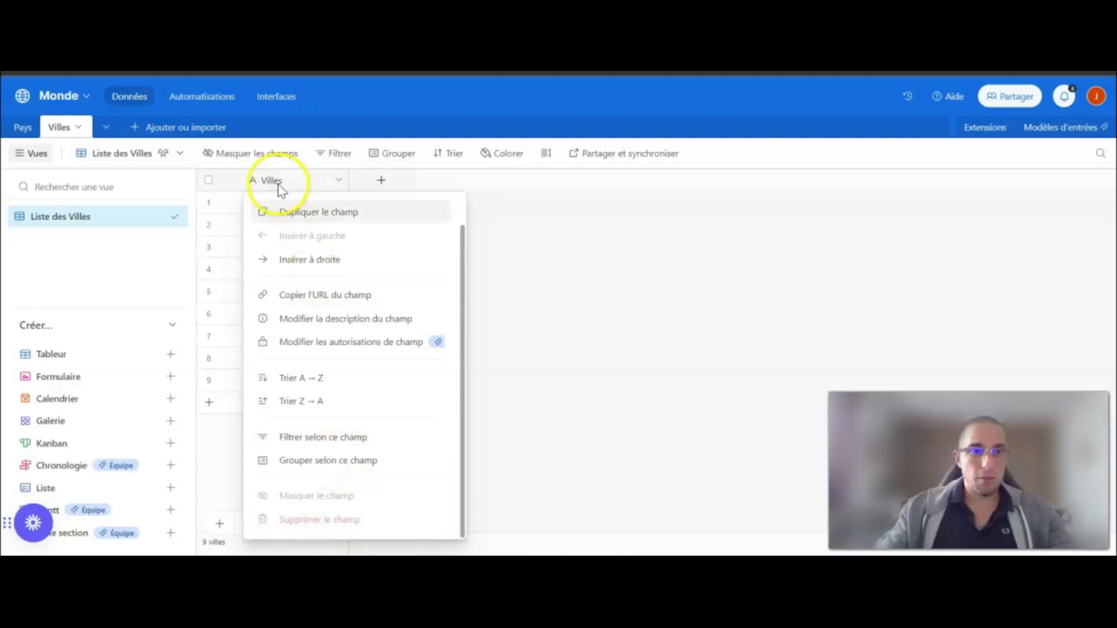
{"action": "left_click", "coordinate": [265, 153]}
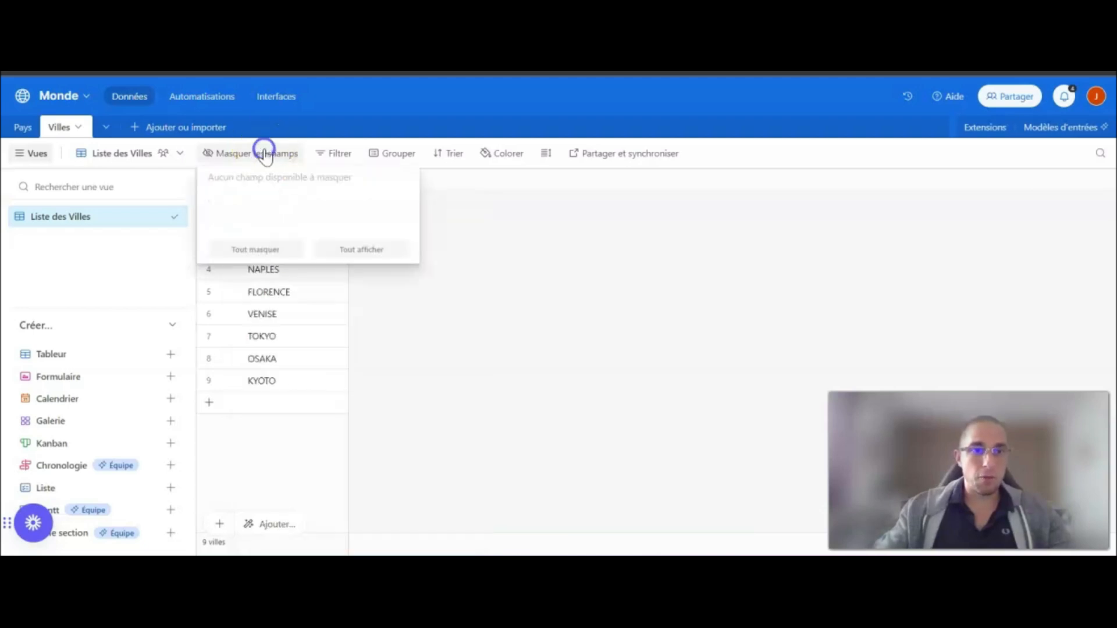
{"action": "left_click", "coordinate": [596, 229]}
- Add a field to the Pays table that links to multiple Villes records, skipping the lookup fields
{"action": "left_click", "coordinate": [23, 129]}
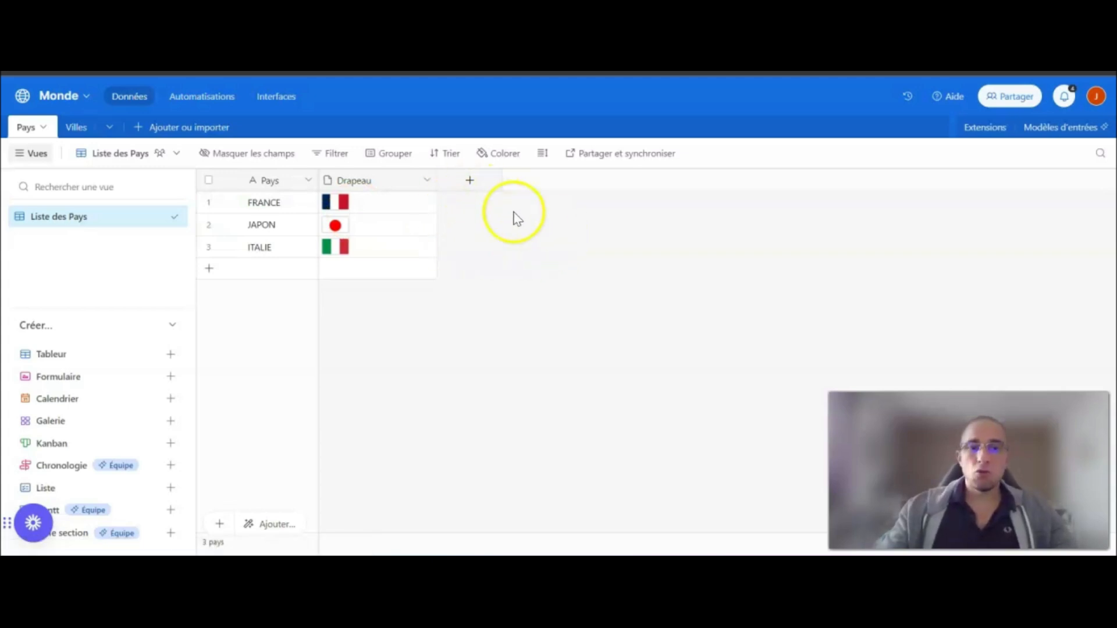
{"action": "left_click", "coordinate": [470, 182]}
{"action": "left_click", "coordinate": [576, 274]}
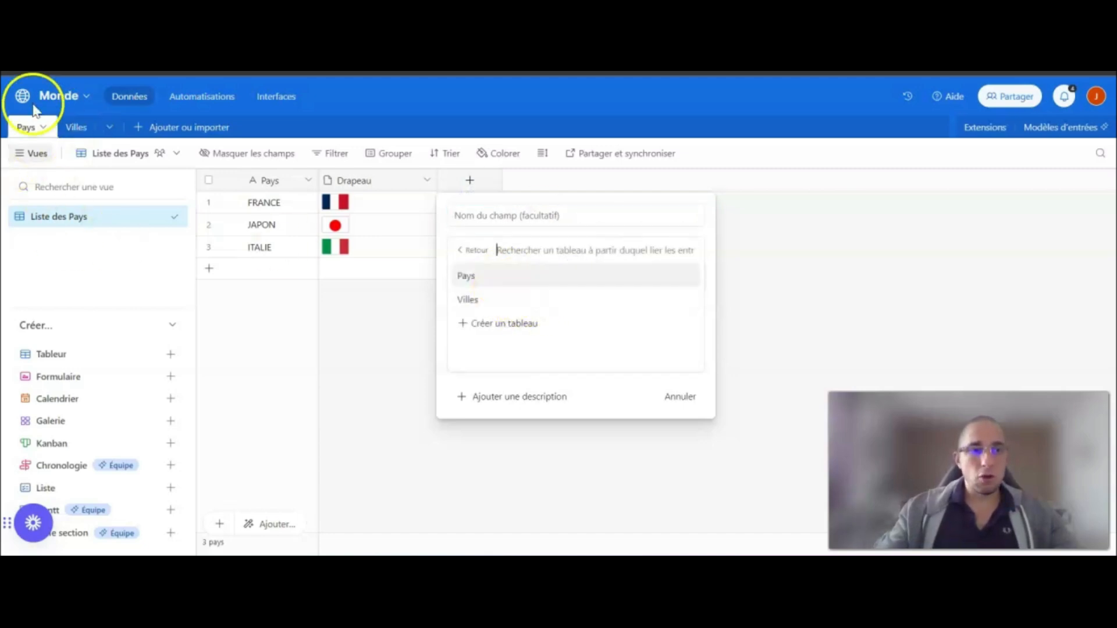
{"action": "left_click", "coordinate": [498, 301]}
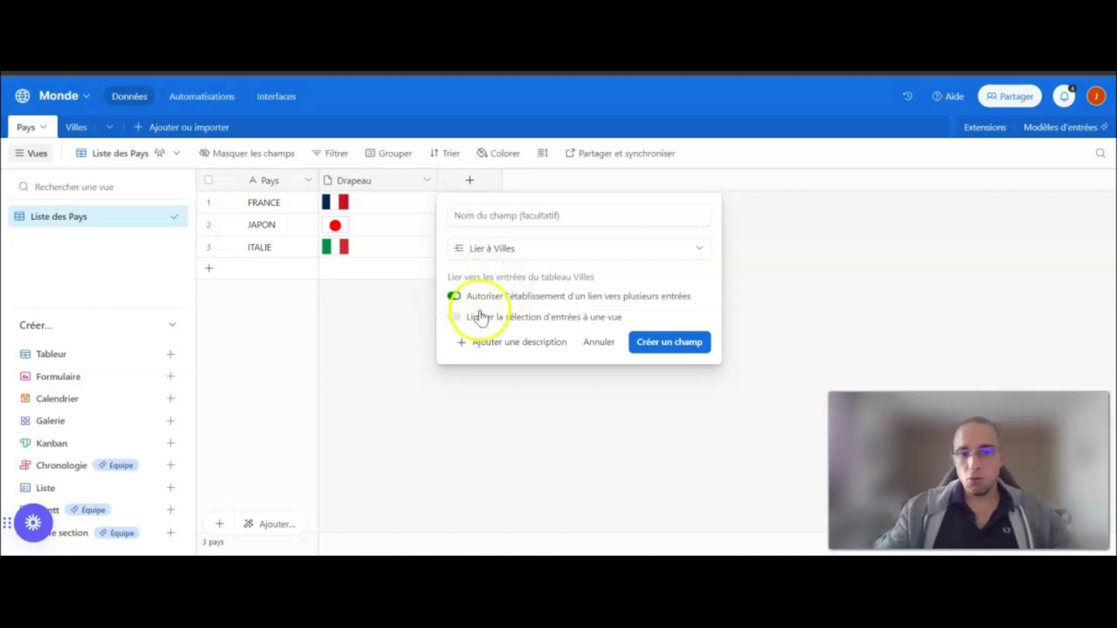
{"action": "left_click", "coordinate": [685, 342]}
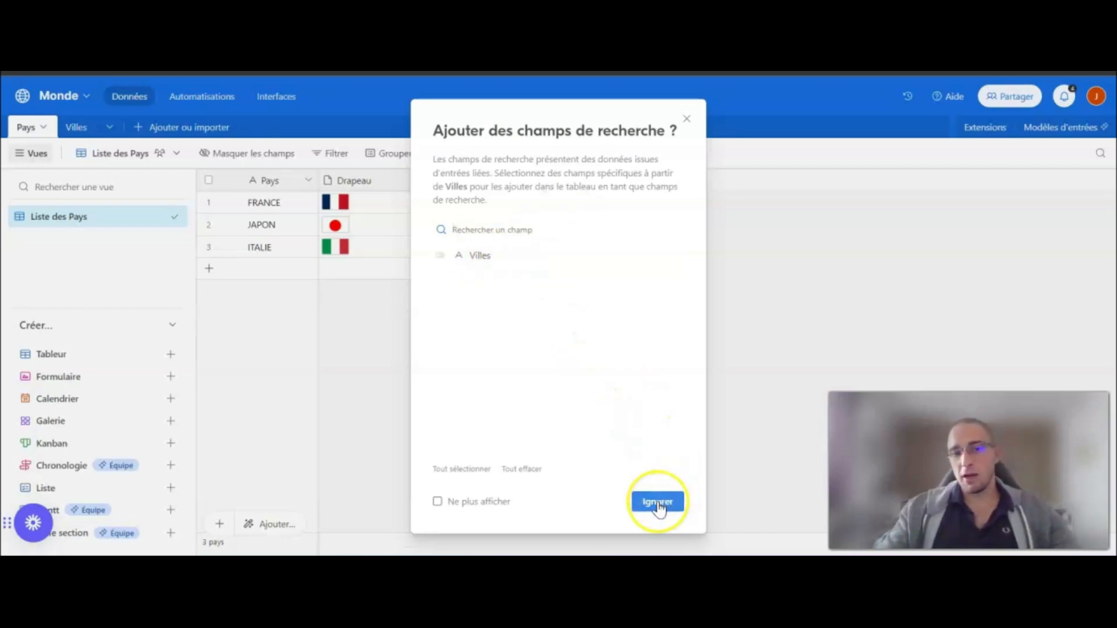
{"action": "left_click", "coordinate": [442, 256]}
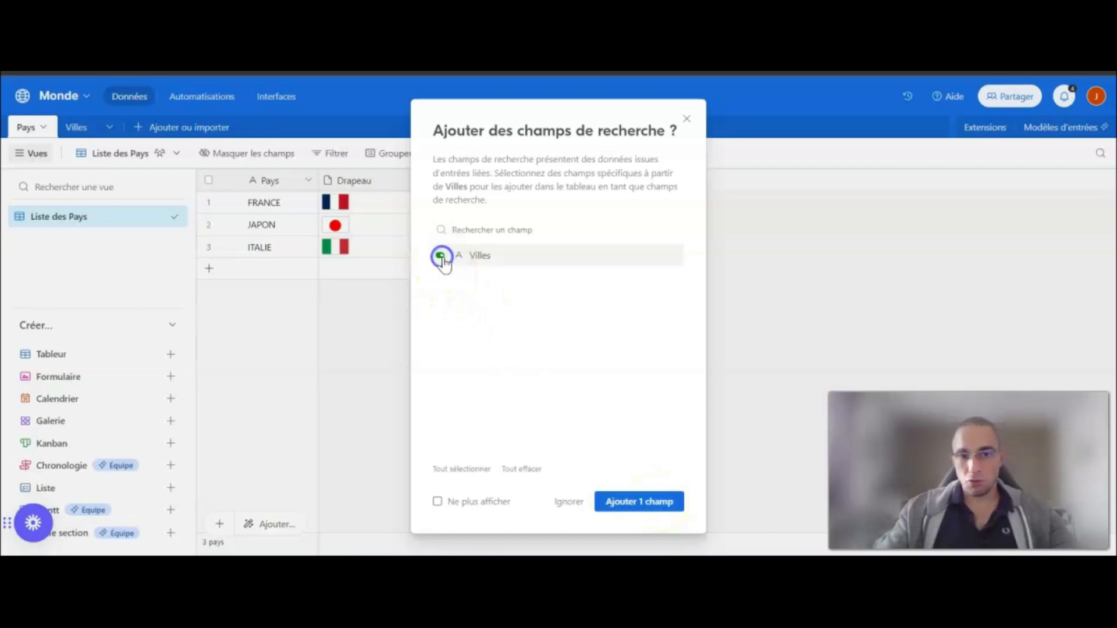
{"action": "left_click", "coordinate": [442, 256]}
{"action": "left_click", "coordinate": [657, 504]}
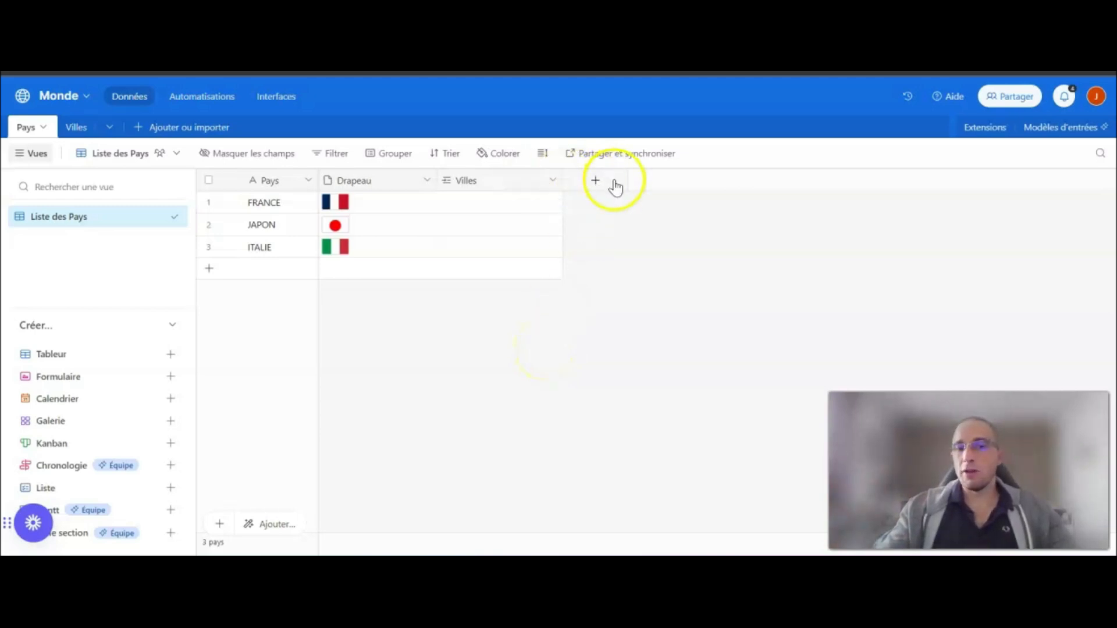
- In the Villes table, disallow linking to multiple records for the Pays field and confirm the configuration change
{"action": "left_click", "coordinate": [75, 128]}
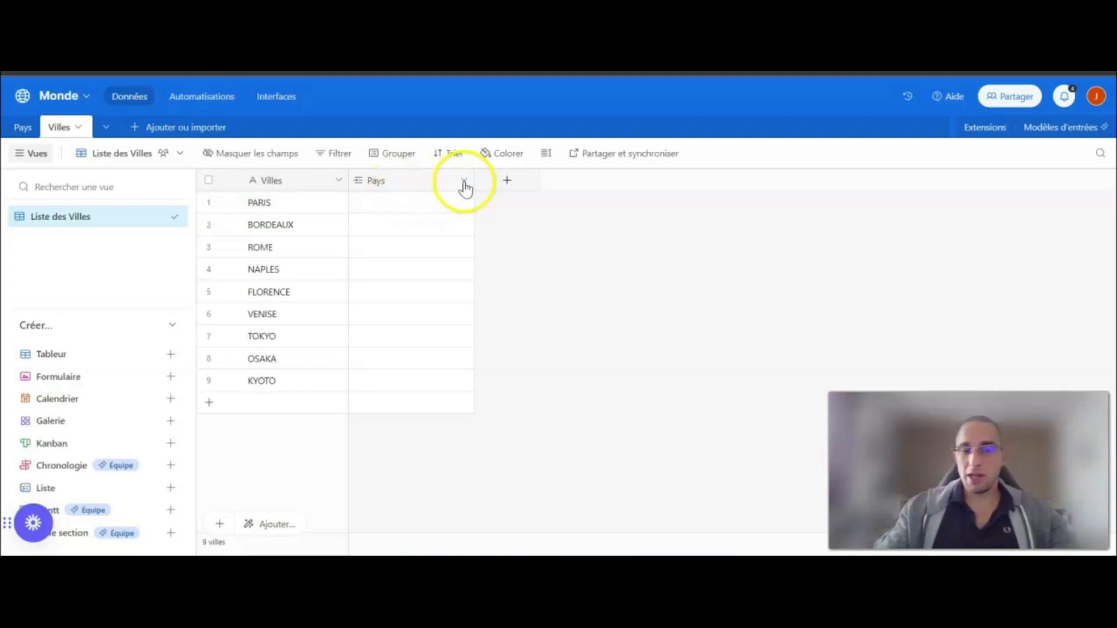
{"action": "double_click", "coordinate": [359, 182]}
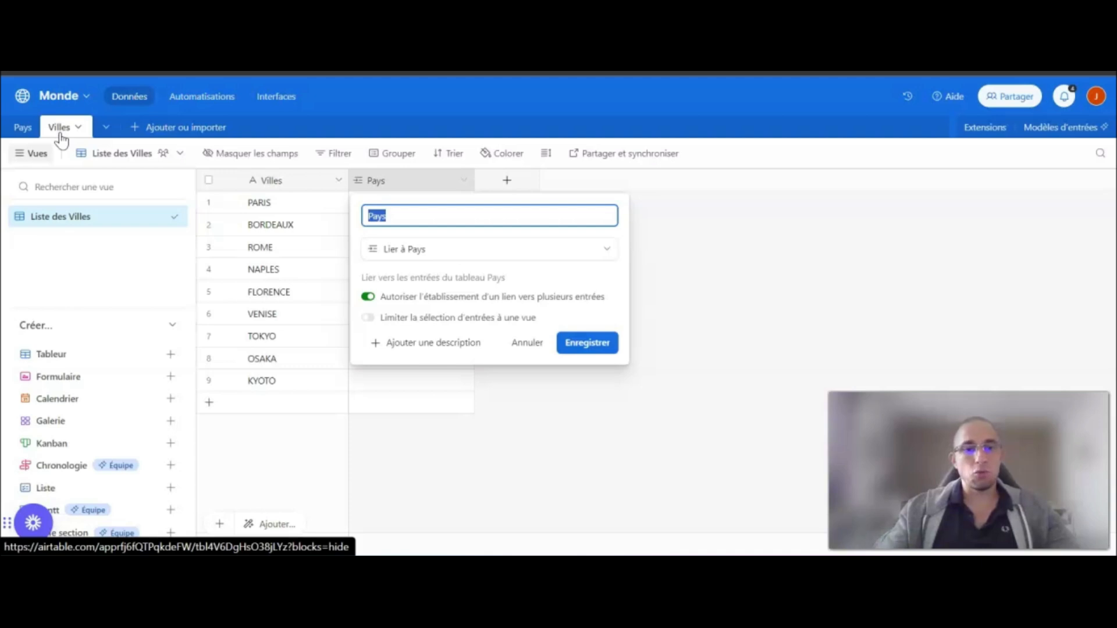
{"action": "left_click", "coordinate": [369, 297]}
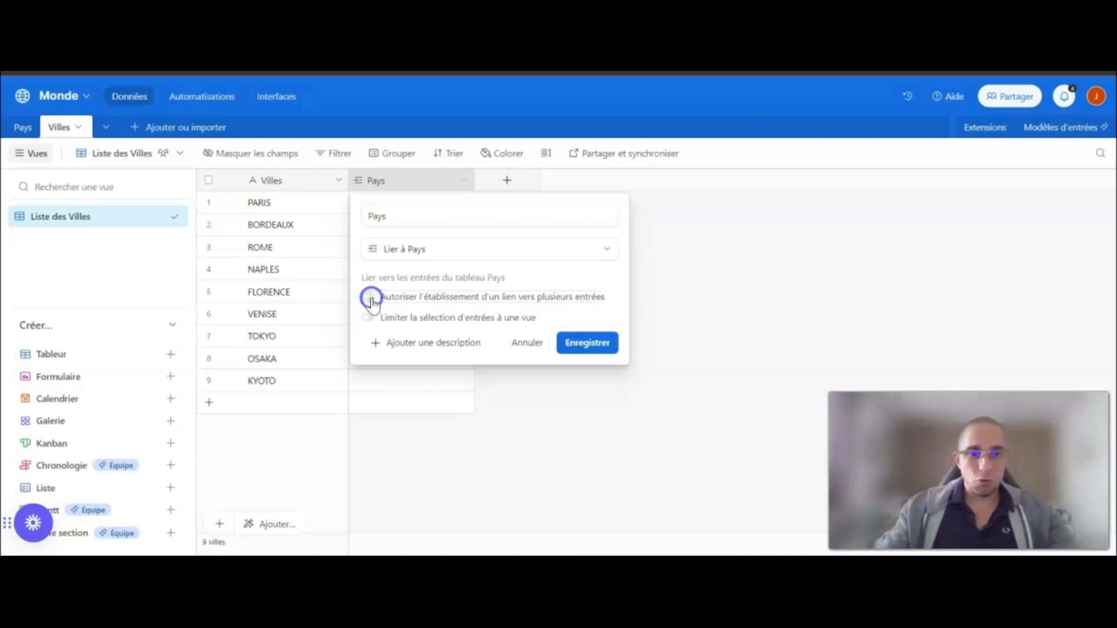
{"action": "left_click", "coordinate": [599, 348]}
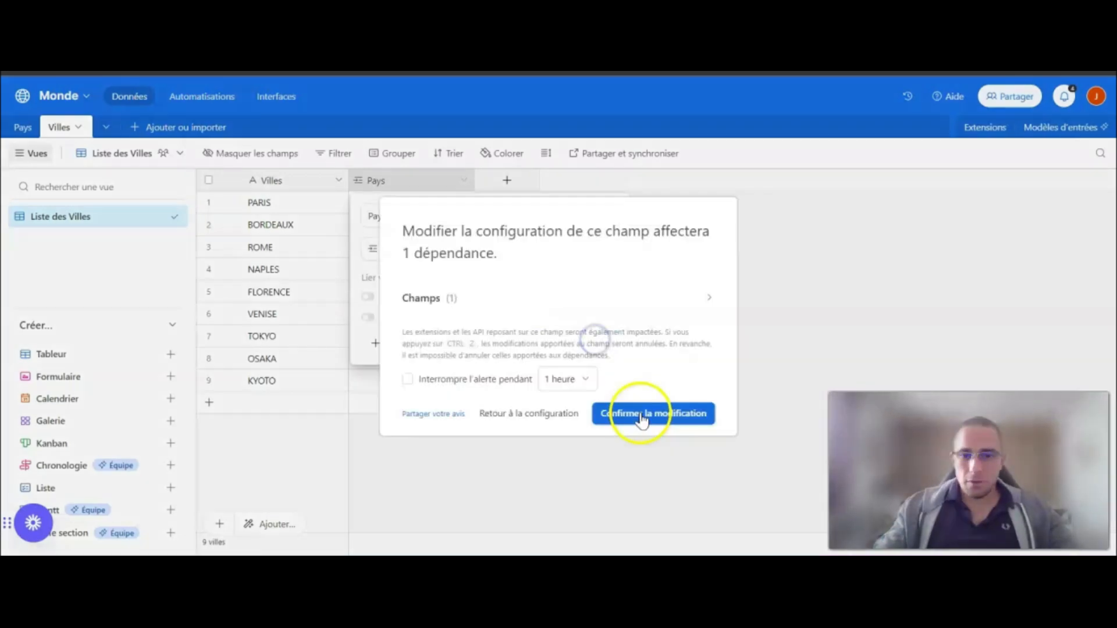
{"action": "left_click", "coordinate": [640, 418]}
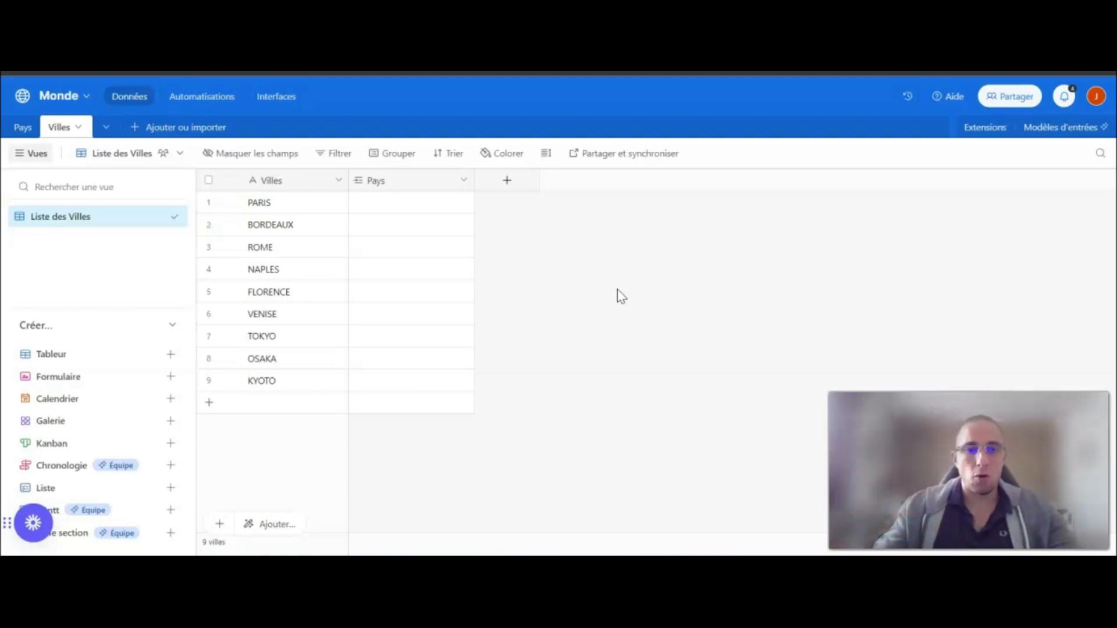
- Link the PARIS and BORDEAUX records to FRANCE in the Pays field
{"action": "left_click", "coordinate": [361, 208]}
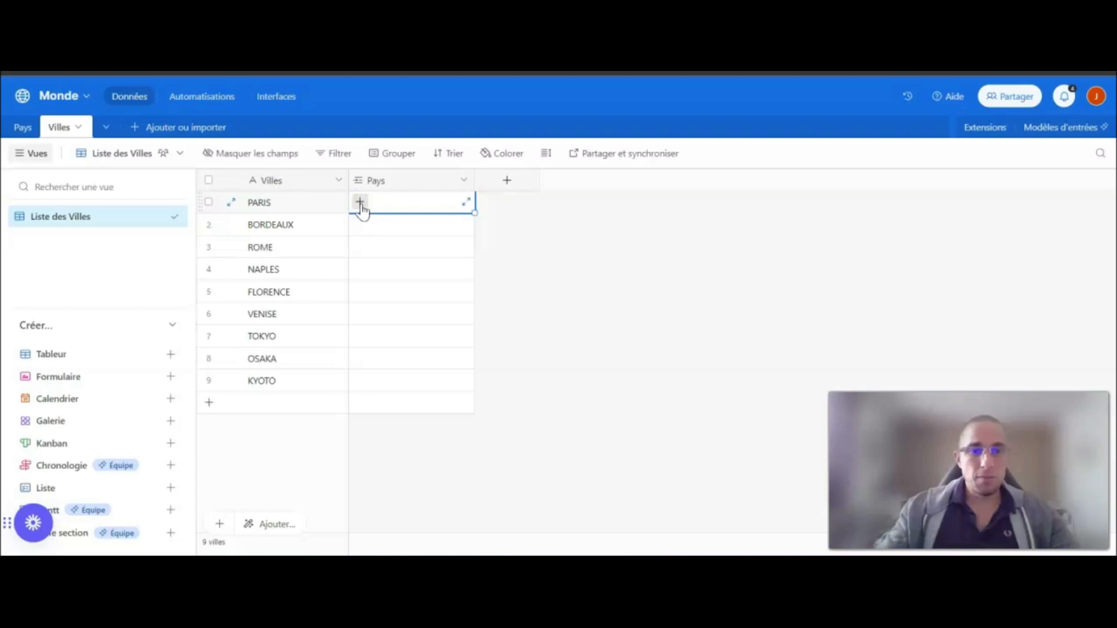
{"action": "left_click", "coordinate": [360, 202]}
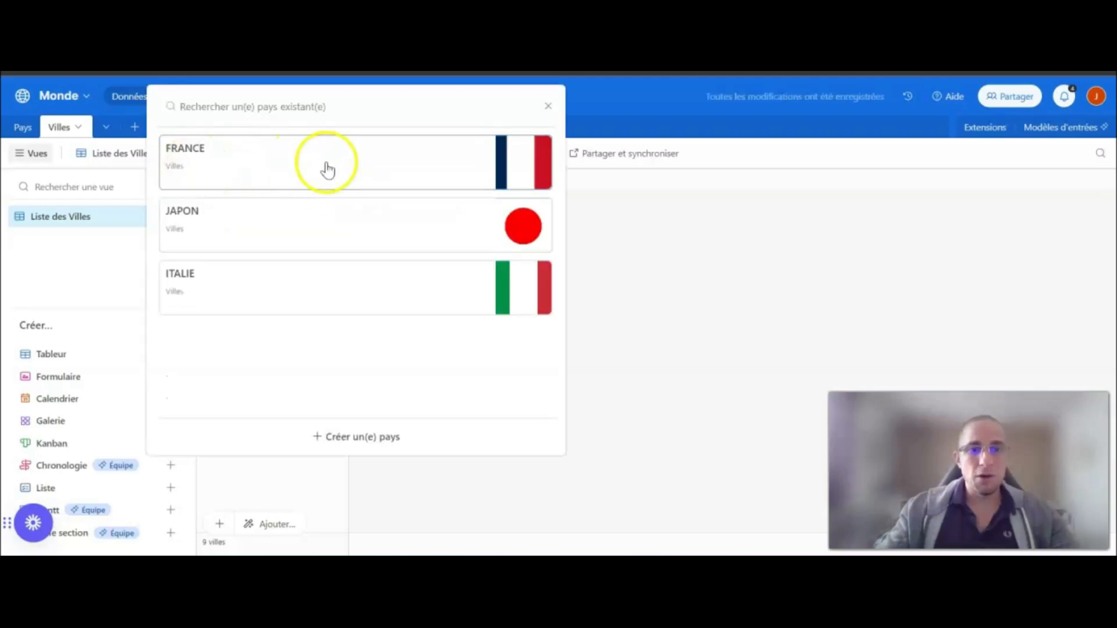
{"action": "left_click", "coordinate": [348, 166]}
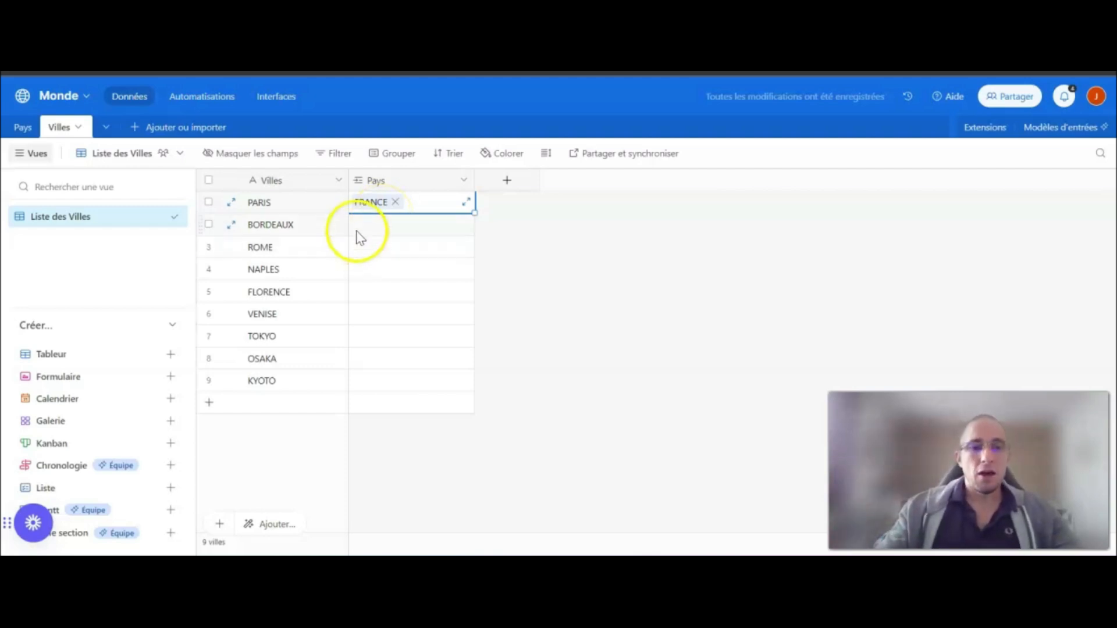
{"action": "left_click", "coordinate": [383, 230]}
{"action": "left_click", "coordinate": [362, 225]}
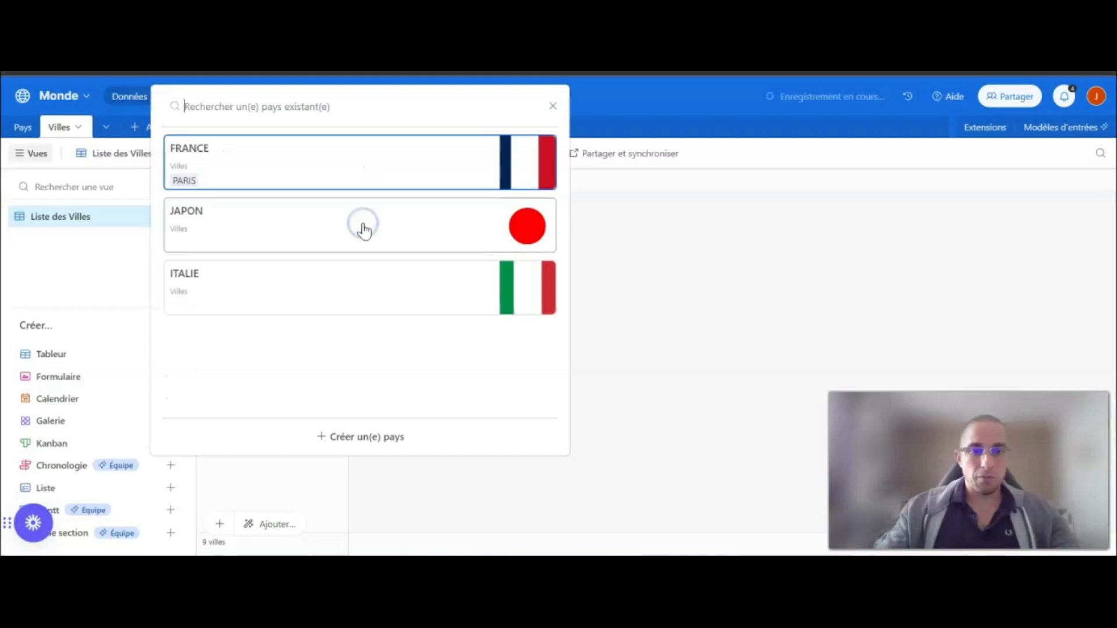
{"action": "left_click", "coordinate": [312, 162]}
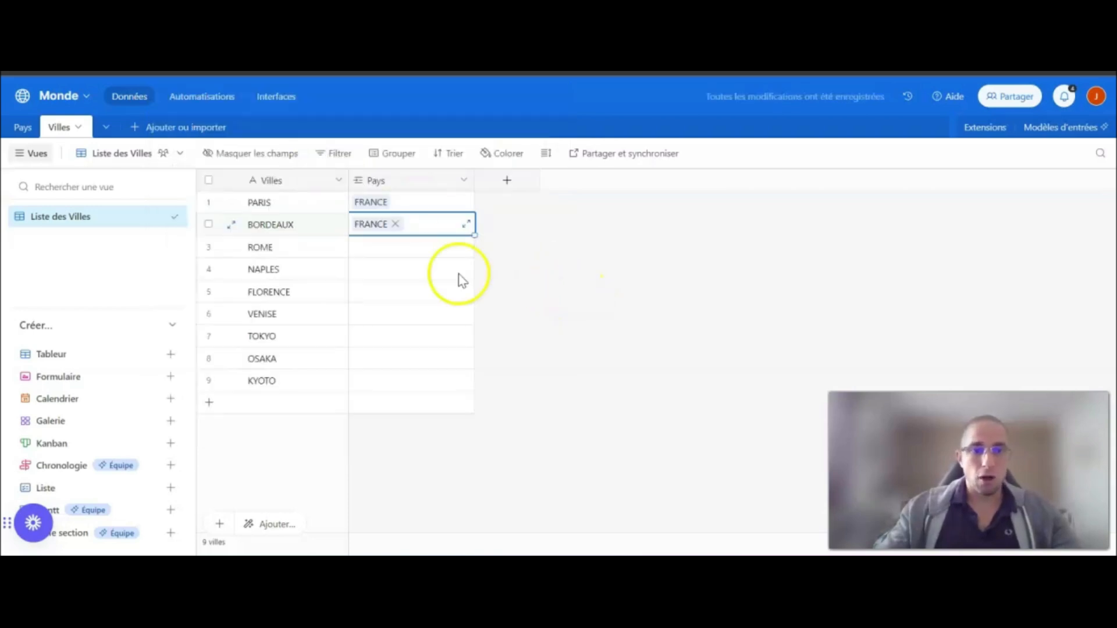
{"action": "left_click", "coordinate": [636, 263]}
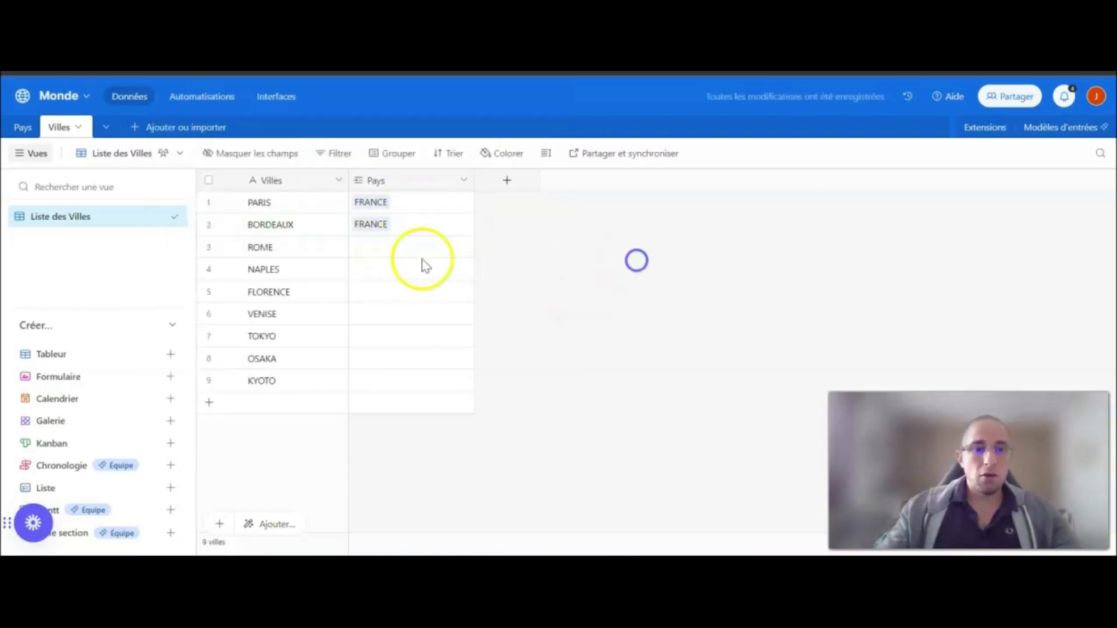
- In the Pays table, add a lookup field showing Villes from the linked Villes records, and widen its column
{"action": "left_click", "coordinate": [24, 128]}
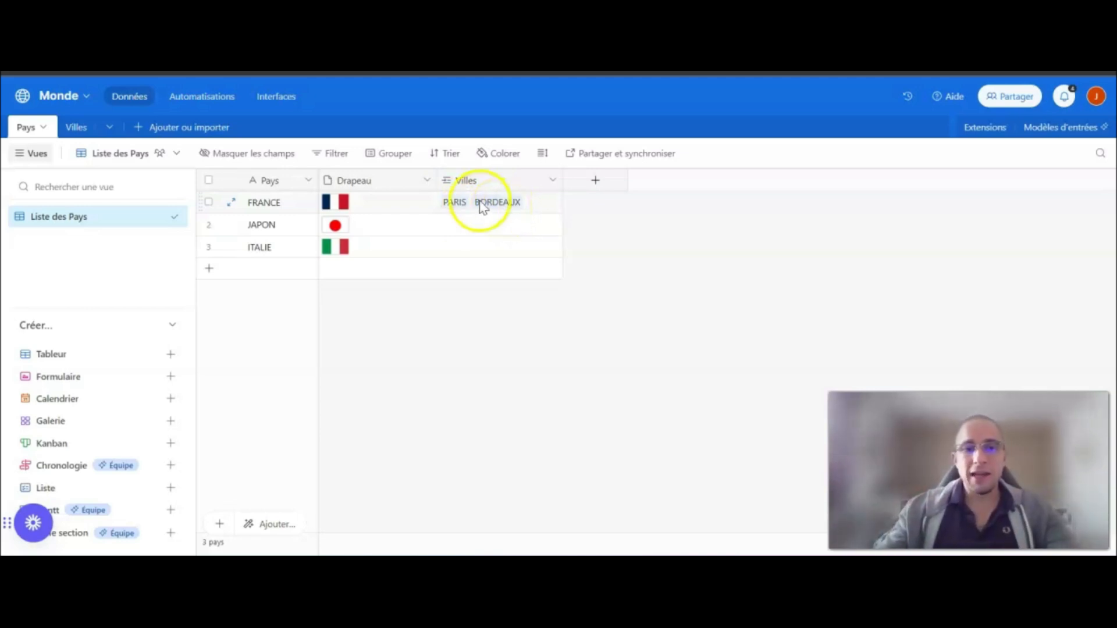
{"action": "left_click", "coordinate": [554, 184]}
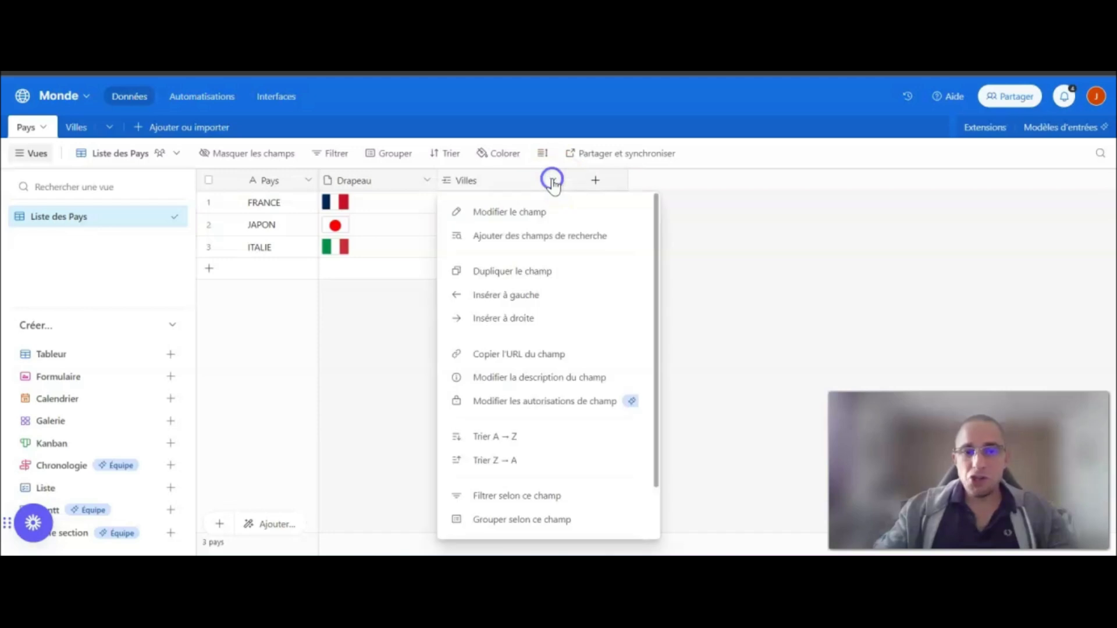
{"action": "left_click", "coordinate": [564, 235]}
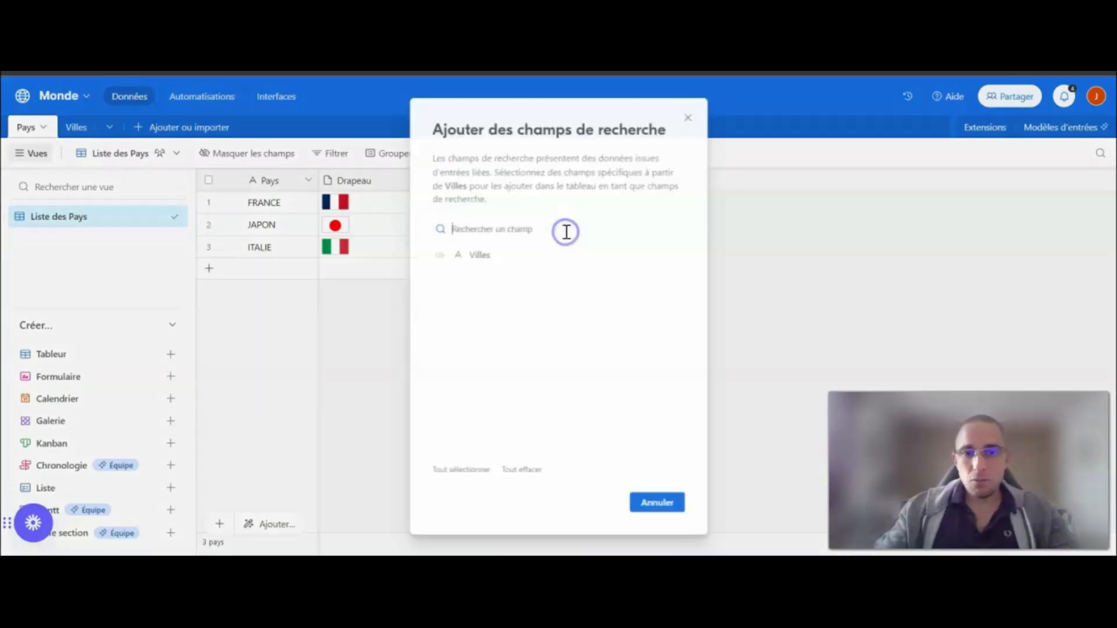
{"action": "left_click", "coordinate": [441, 256]}
{"action": "left_click", "coordinate": [633, 504]}
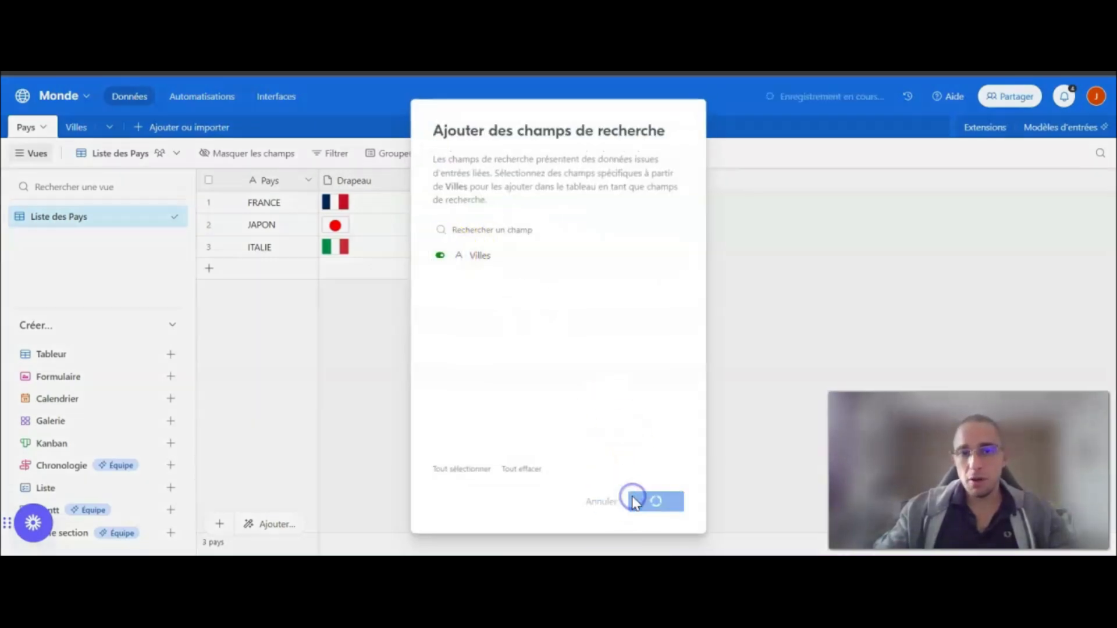
{"action": "left_click_drag", "start_coordinate": [688, 179], "coordinate": [729, 178]}
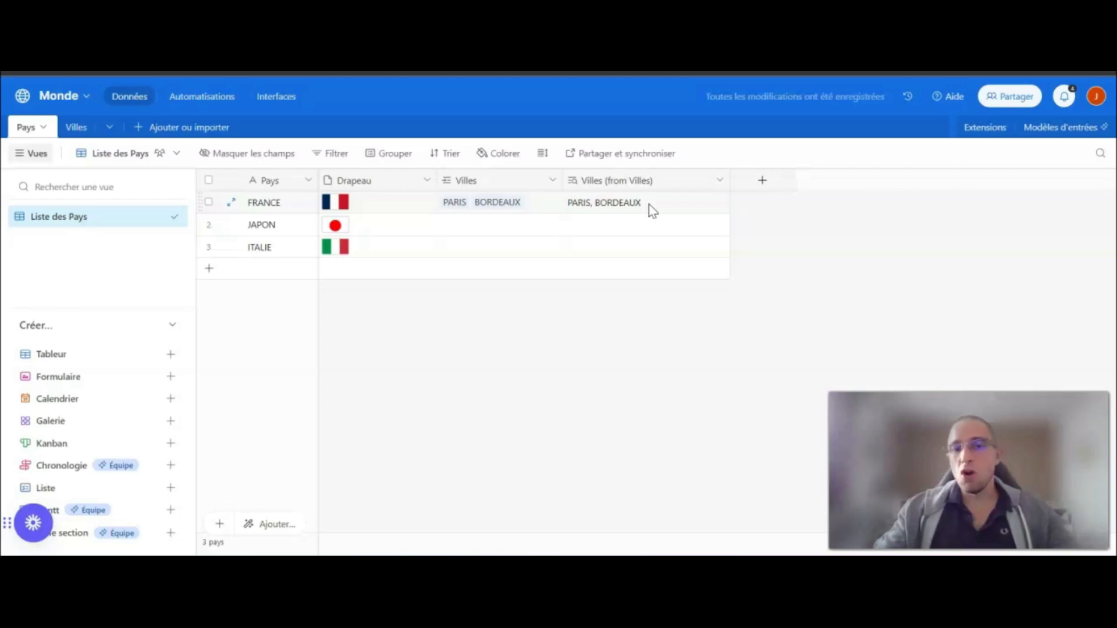
{"action": "left_click", "coordinate": [553, 180]}
{"action": "left_click", "coordinate": [553, 237]}
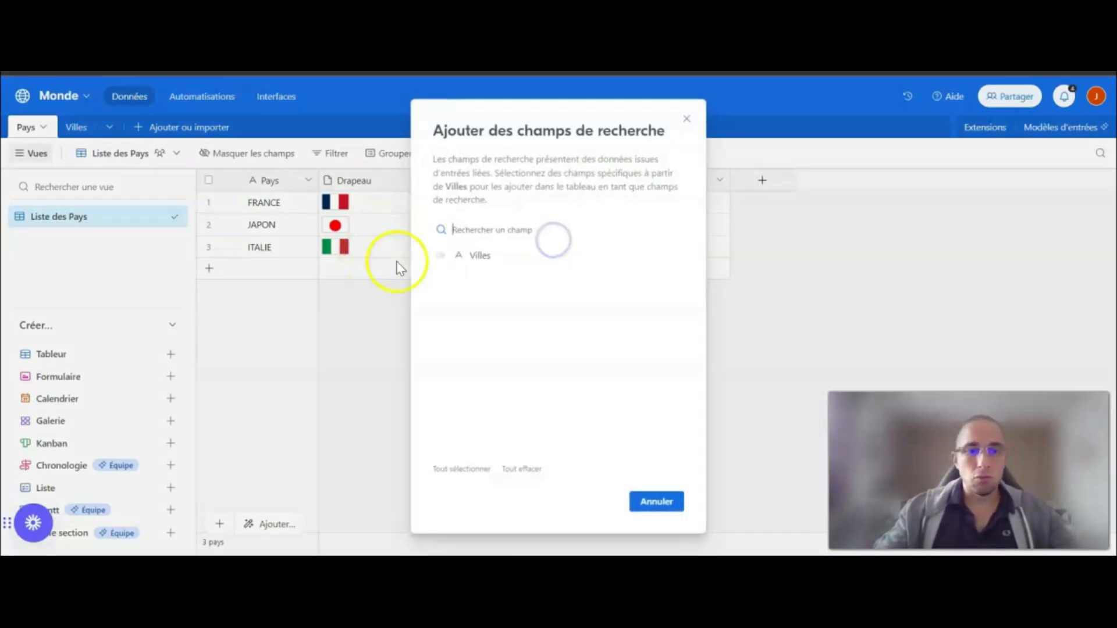
{"action": "left_click", "coordinate": [446, 256]}
{"action": "left_click", "coordinate": [651, 501]}
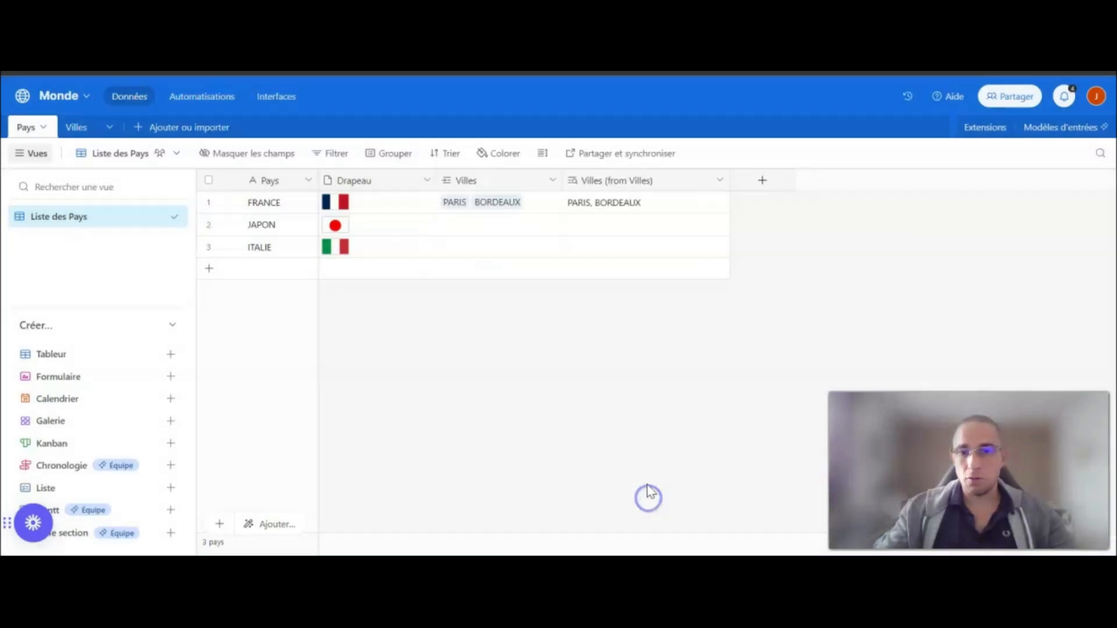
- Delete the Villes (from Villes) lookup field from the Pays table
{"action": "left_click", "coordinate": [720, 180]}
{"action": "scroll", "coordinate": [704, 419], "scroll_direction": "down", "scroll_amount": 1}
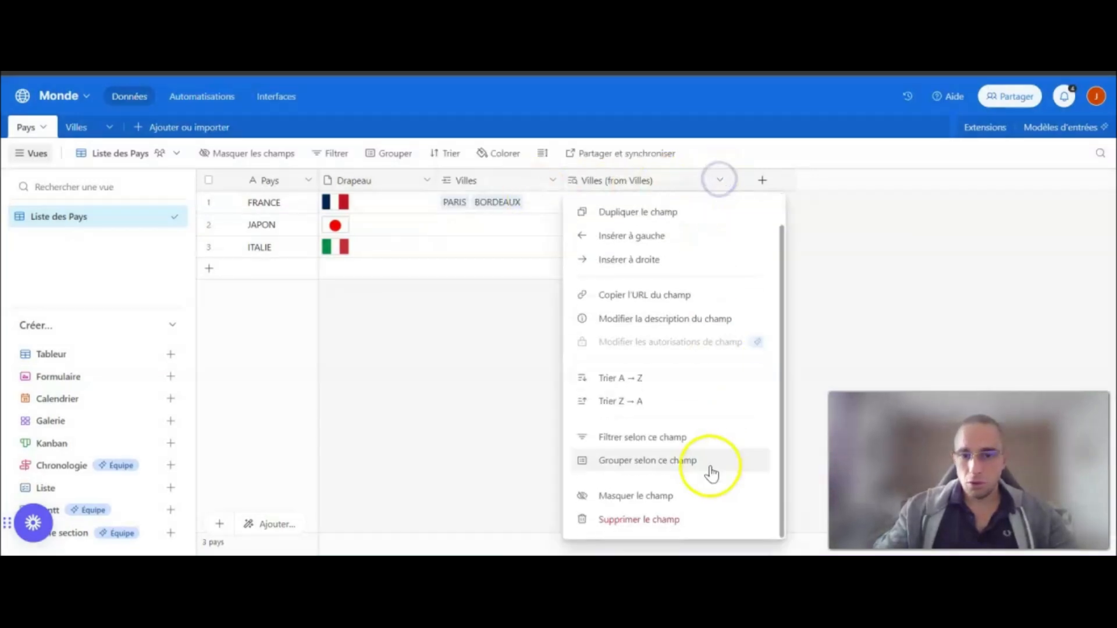
{"action": "left_click", "coordinate": [673, 522]}
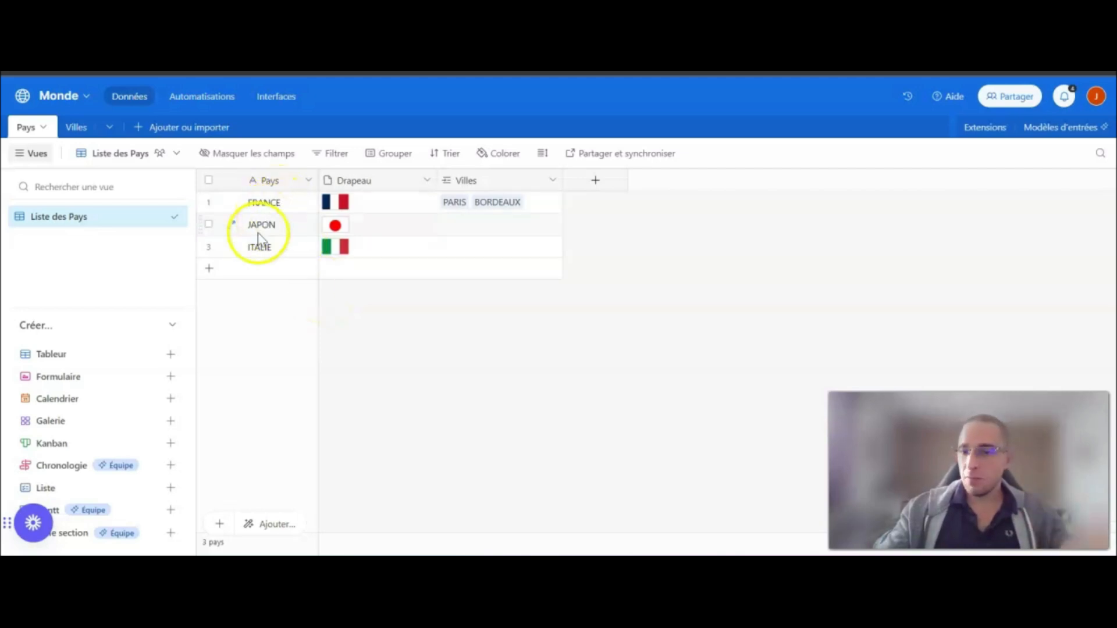
- Add a second record named JAPON to the Pays table, without a flag
{"action": "left_click", "coordinate": [209, 269]}
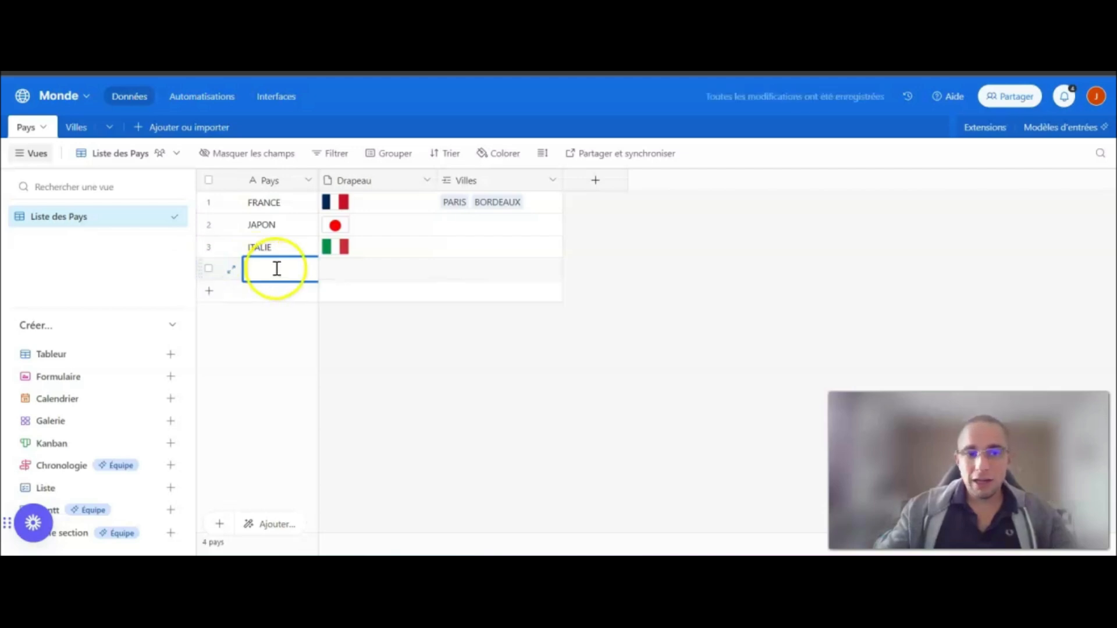
{"action": "type", "text": "JAPON"}
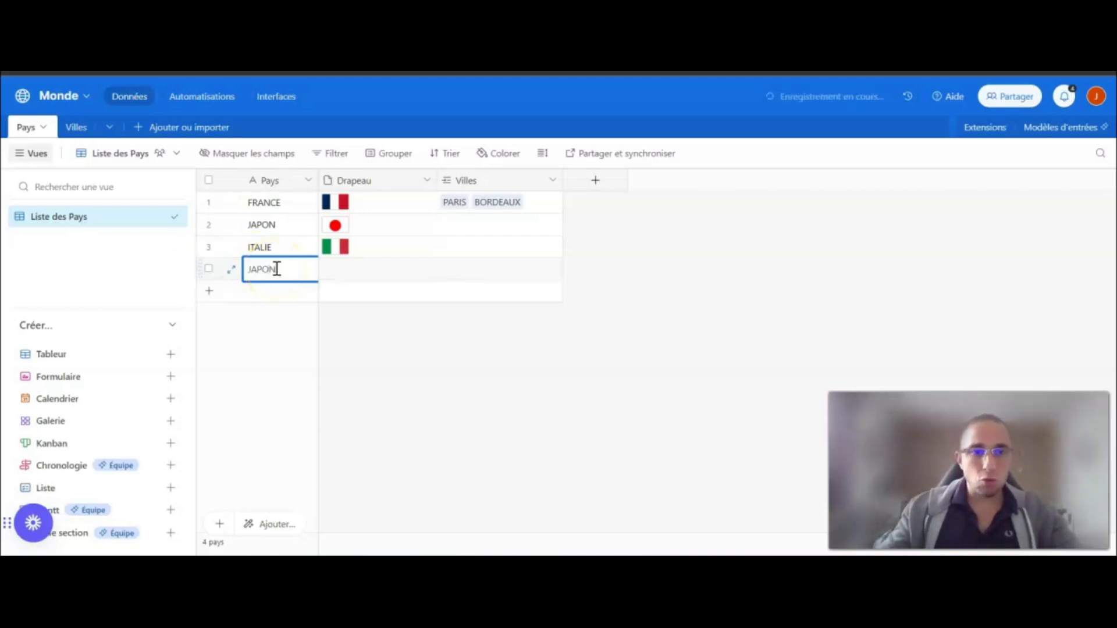
{"action": "left_click", "coordinate": [391, 337]}
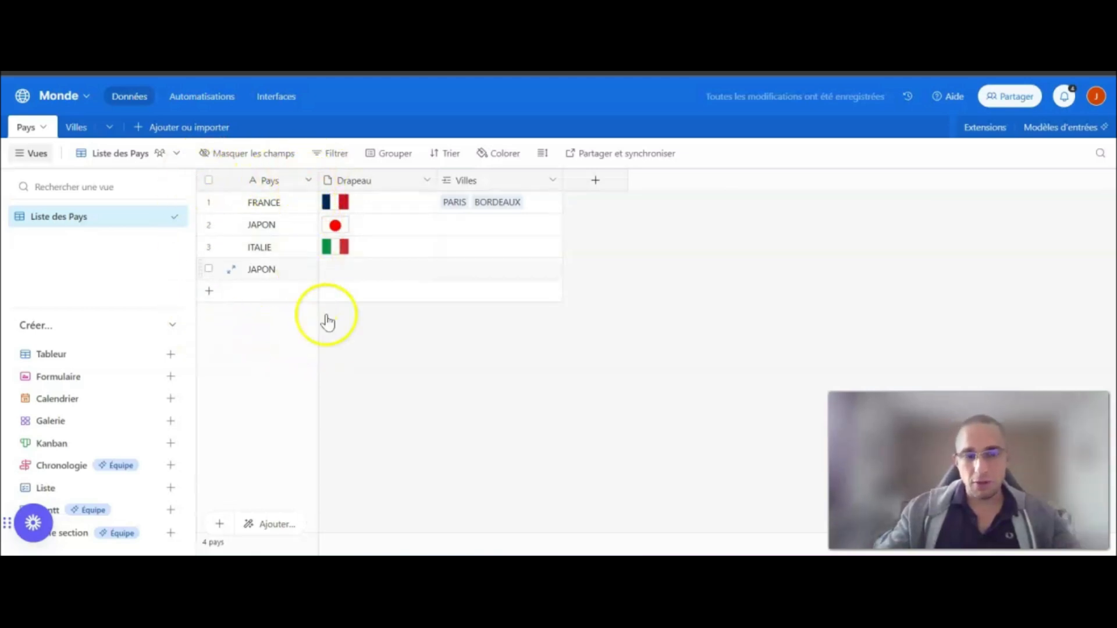
- In the Villes table, link TOKYO to the JAPON record that has the flag
{"action": "left_click", "coordinate": [76, 129]}
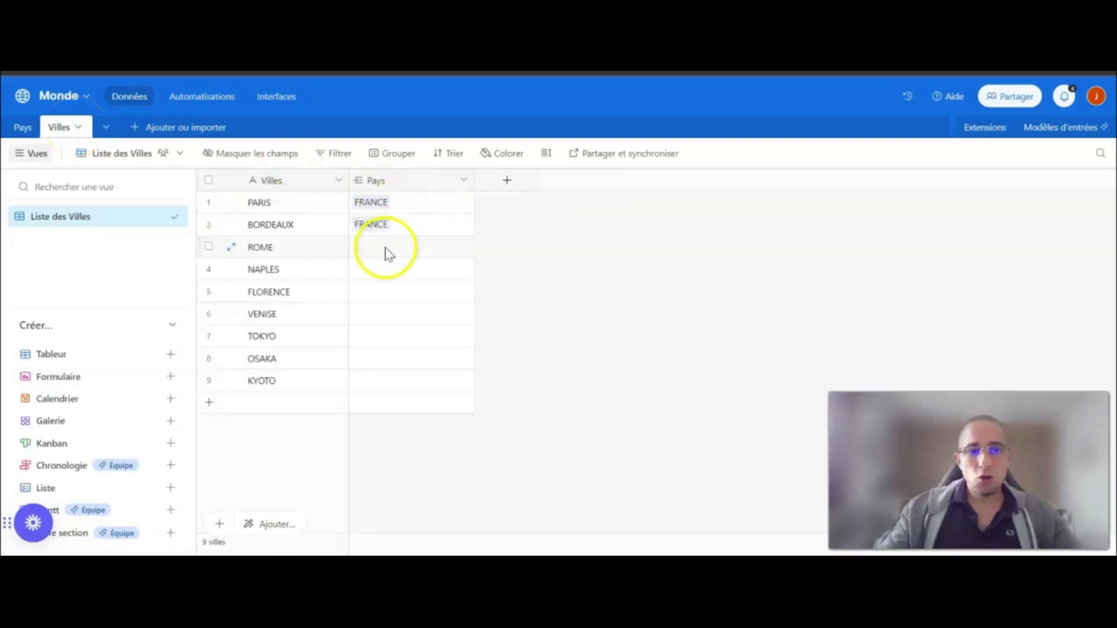
{"action": "left_click", "coordinate": [361, 339]}
{"action": "left_click", "coordinate": [362, 336]}
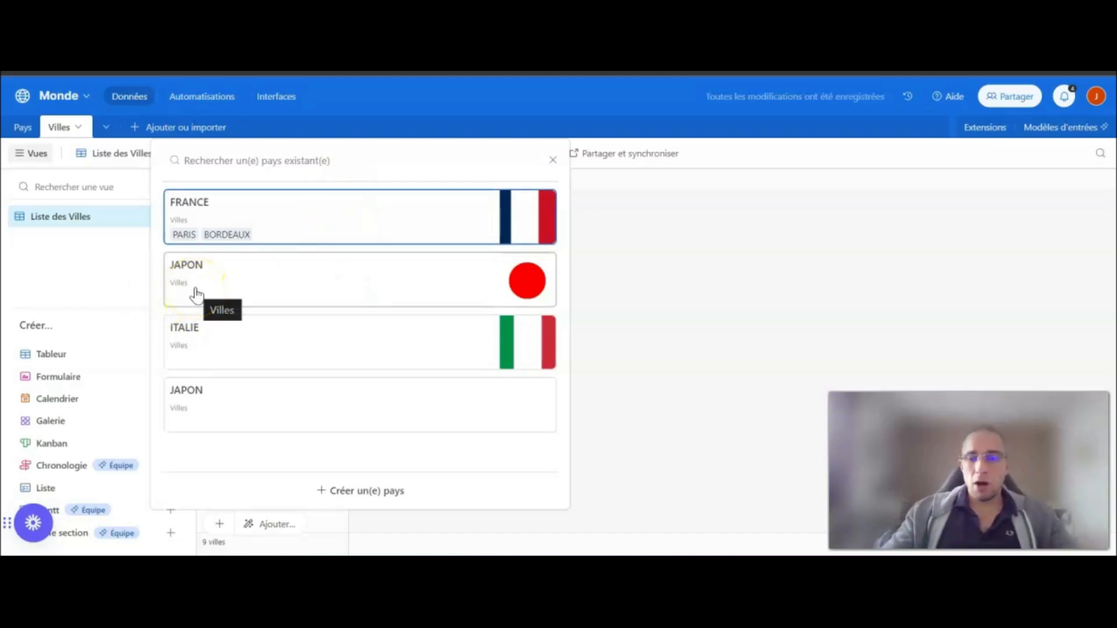
{"action": "left_click", "coordinate": [225, 209]}
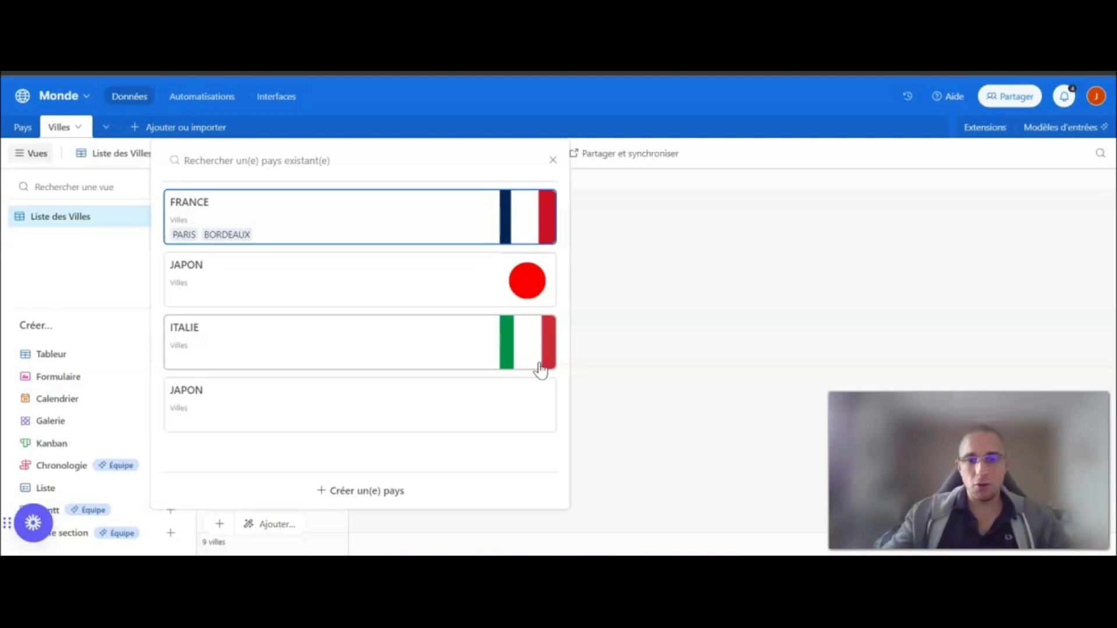
{"action": "left_click", "coordinate": [481, 293]}
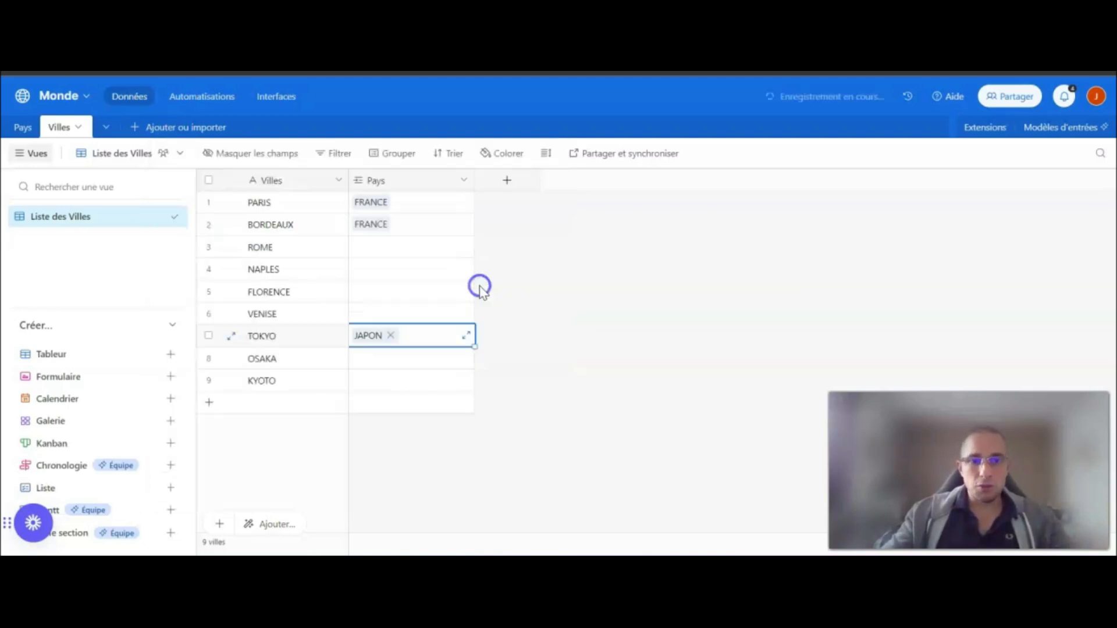
{"action": "left_click", "coordinate": [552, 316]}
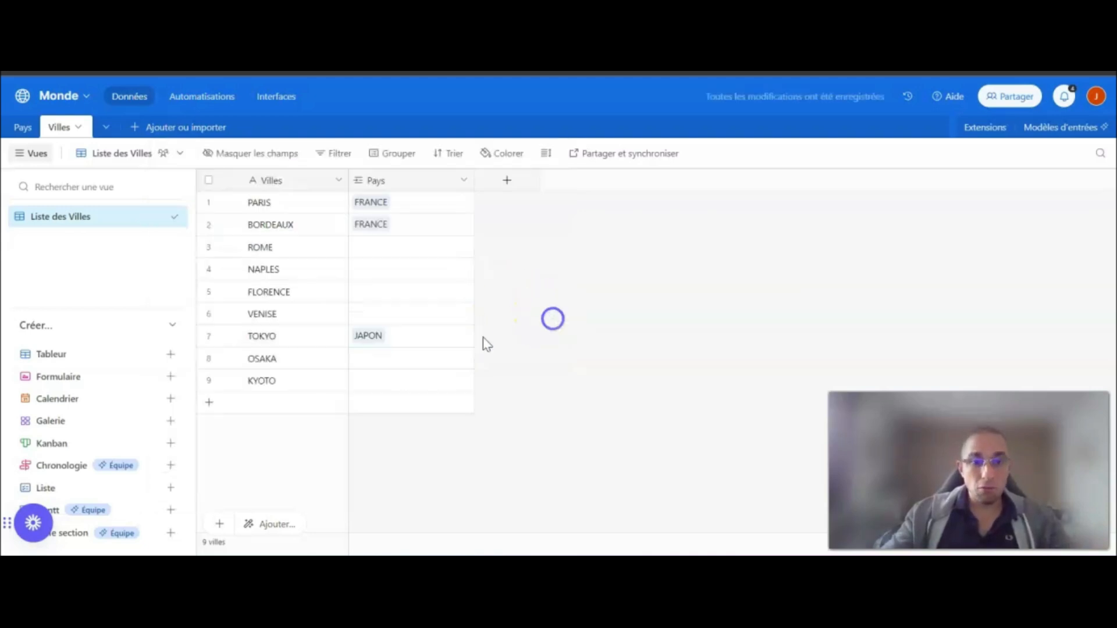
- Link OSAKA to the duplicate JAPON record that has no flag
{"action": "left_click", "coordinate": [361, 363]}
{"action": "left_click", "coordinate": [362, 359]}
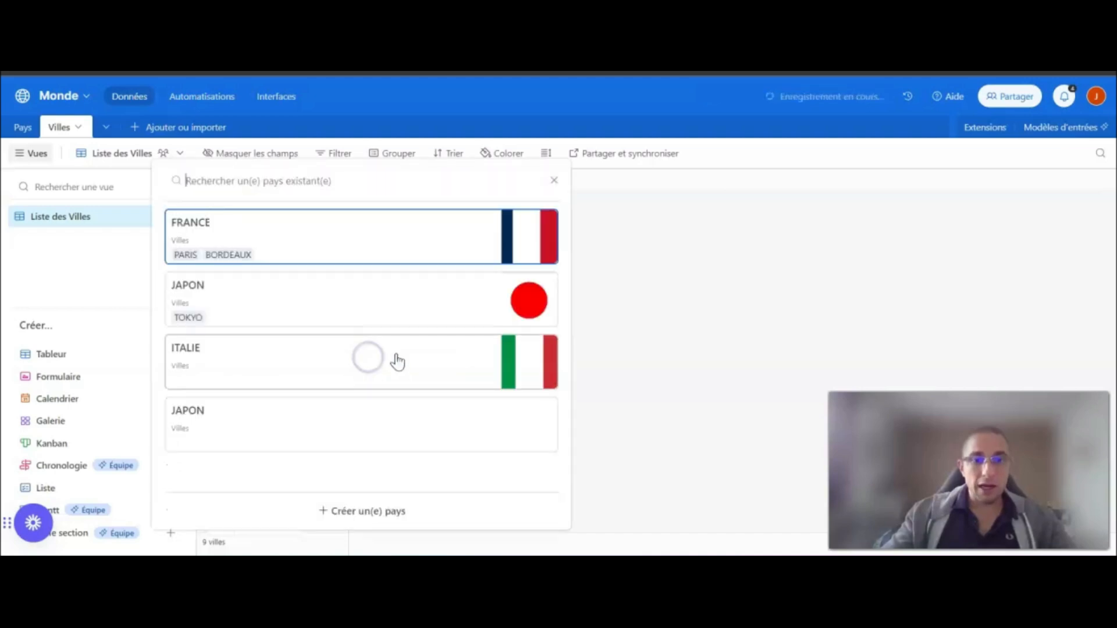
{"action": "left_click", "coordinate": [306, 419]}
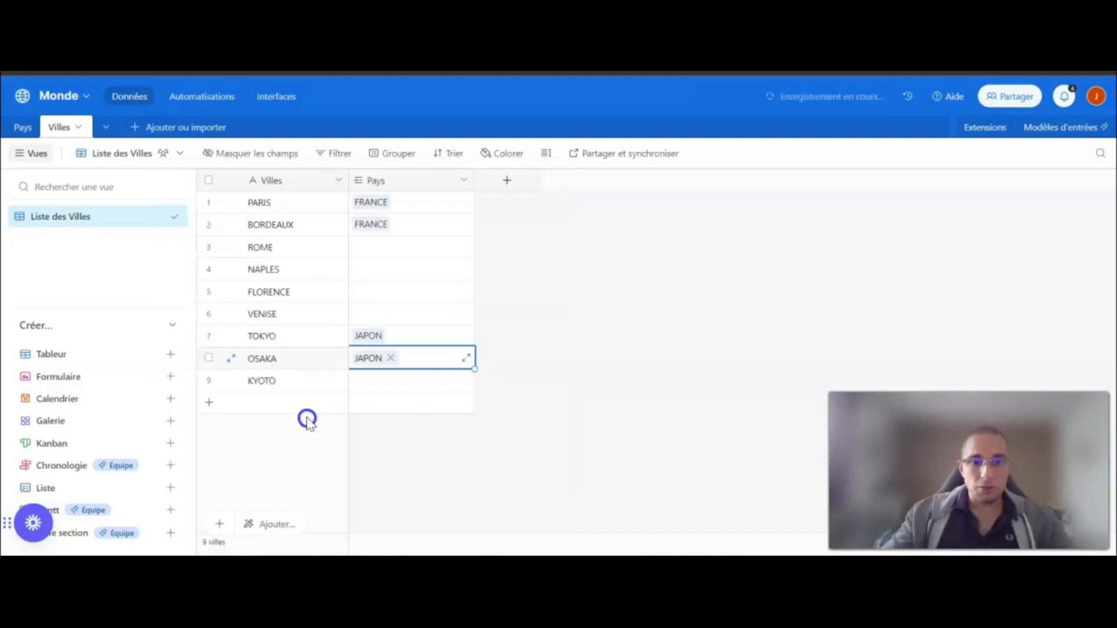
- Link KYOTO to the JAPON record that has the flag
{"action": "left_click", "coordinate": [363, 385]}
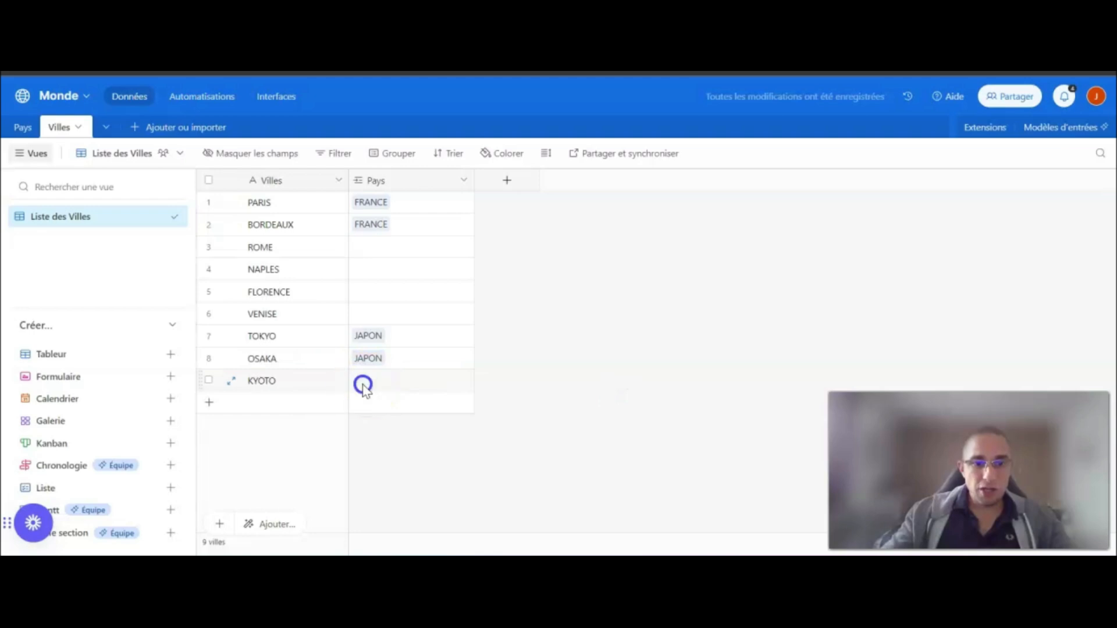
{"action": "left_click", "coordinate": [361, 381]}
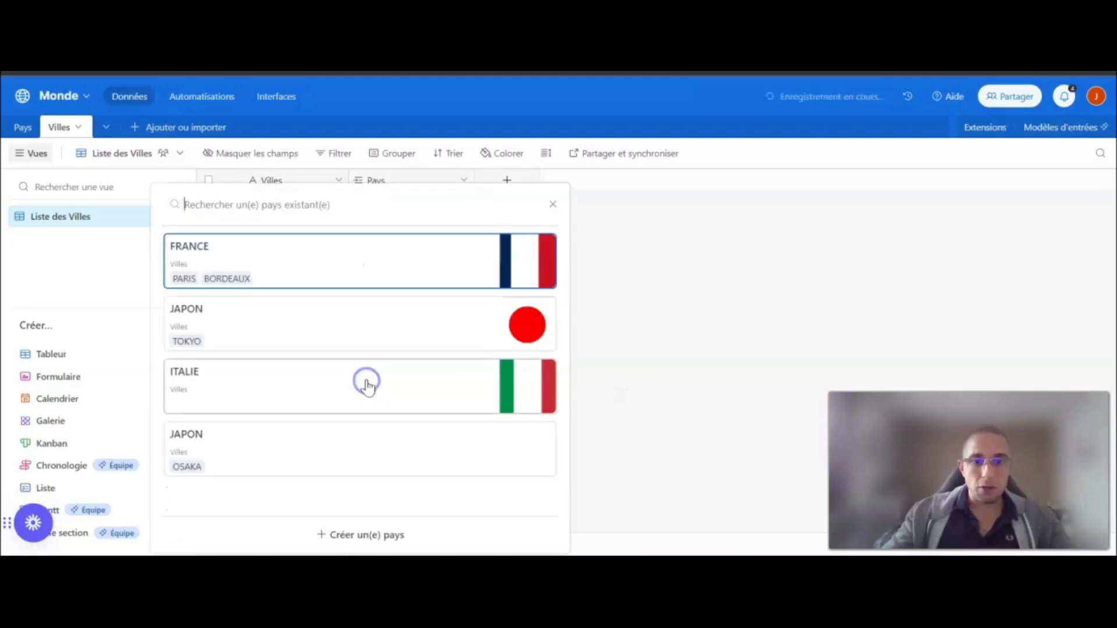
{"action": "left_click", "coordinate": [431, 337]}
{"action": "left_click", "coordinate": [611, 322]}
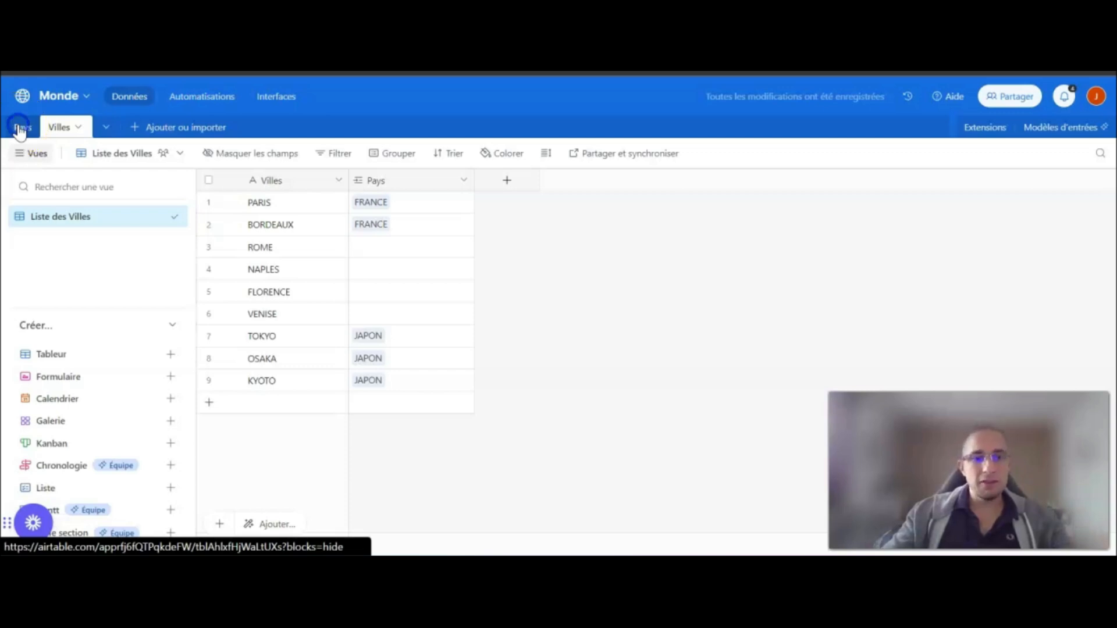
- Delete the duplicate JAPON record without a flag from the Pays table
{"action": "left_click", "coordinate": [20, 128]}
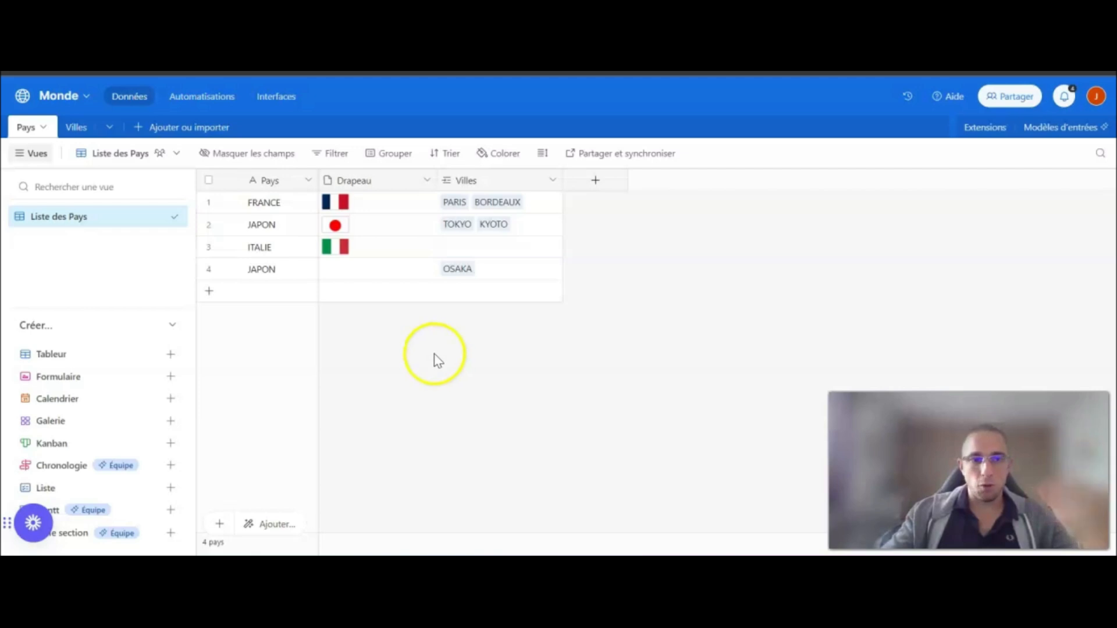
{"action": "left_click", "coordinate": [209, 270]}
{"action": "right_click", "coordinate": [211, 274]}
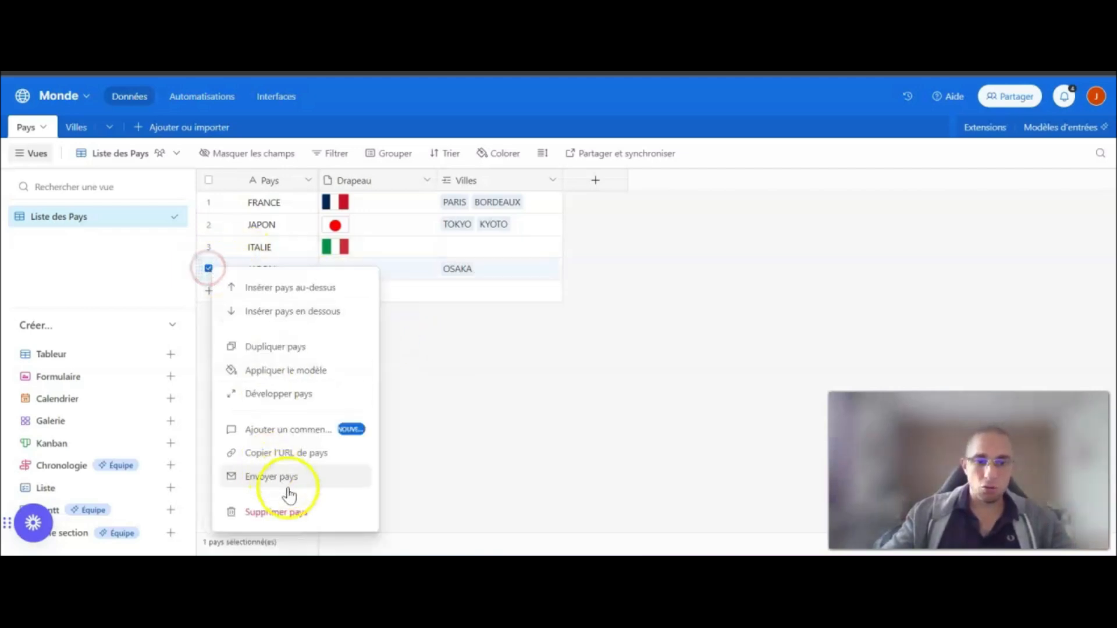
{"action": "left_click", "coordinate": [293, 509]}
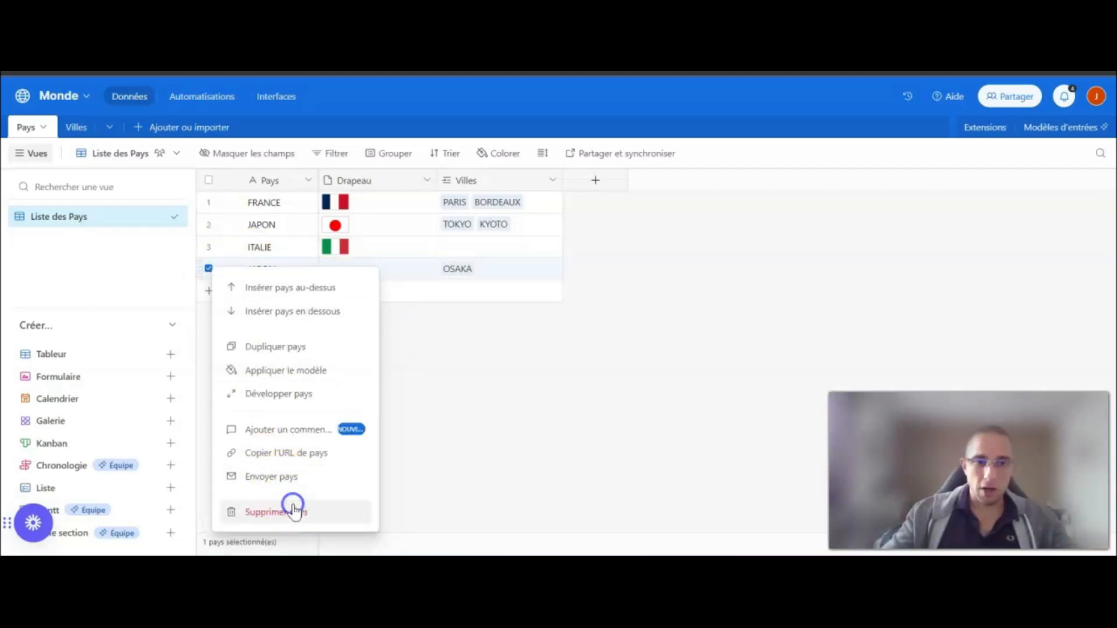
- In the Villes table, link OSAKA to the remaining JAPON record
{"action": "left_click", "coordinate": [76, 127]}
{"action": "left_click", "coordinate": [368, 359]}
{"action": "left_click", "coordinate": [361, 359]}
{"action": "left_click", "coordinate": [338, 303]}
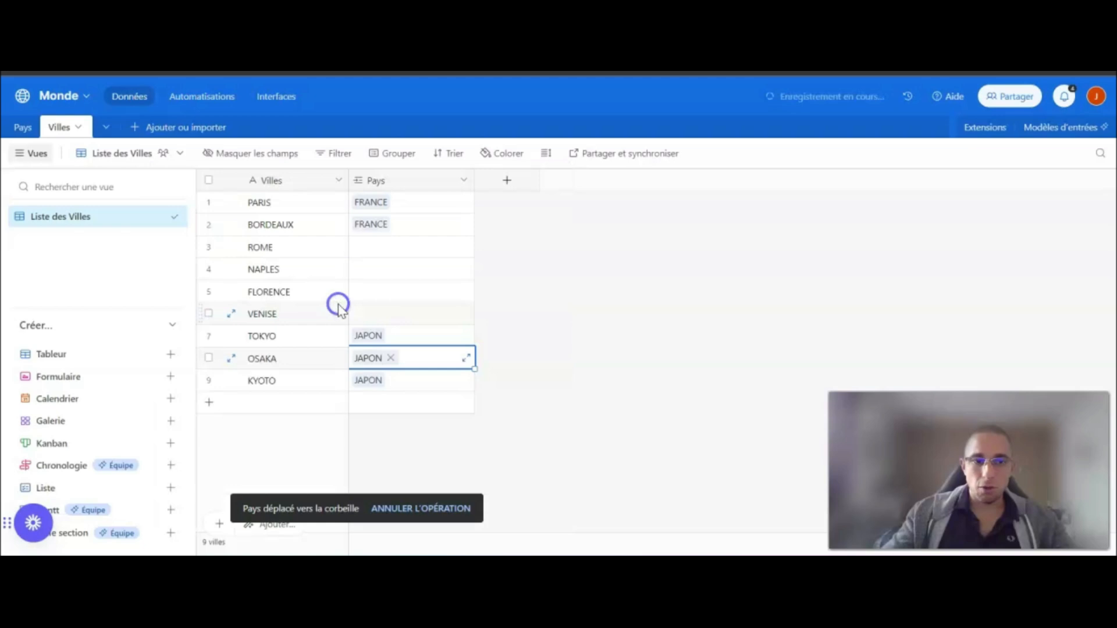
- Start a new field in the Pays table named "Identifiant unique" with the Formule type
{"action": "left_click", "coordinate": [23, 127]}
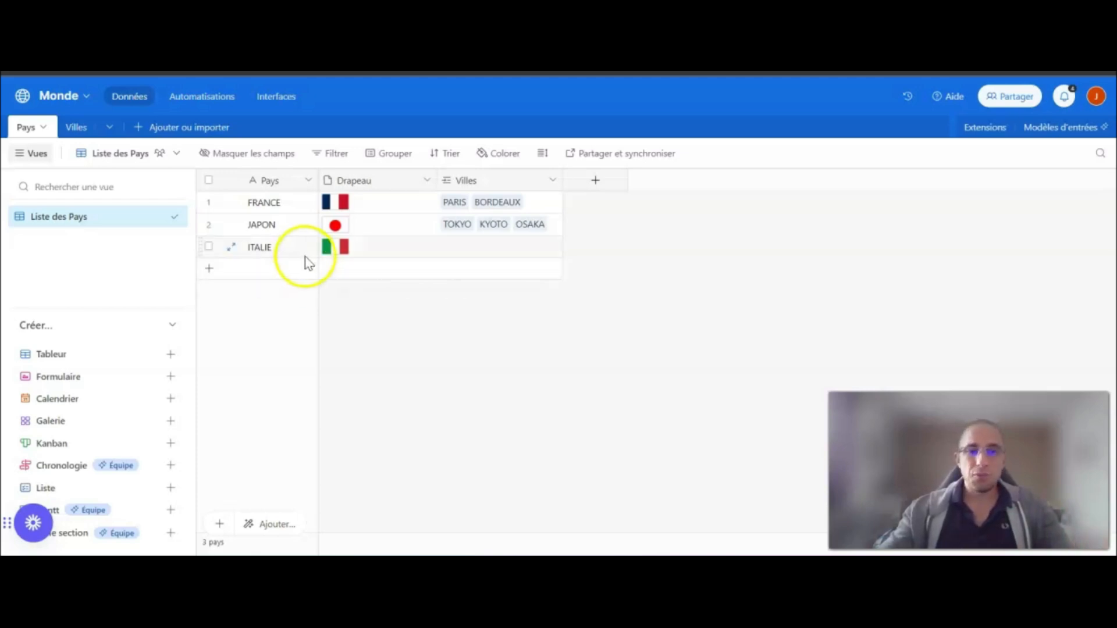
{"action": "left_click", "coordinate": [596, 182]}
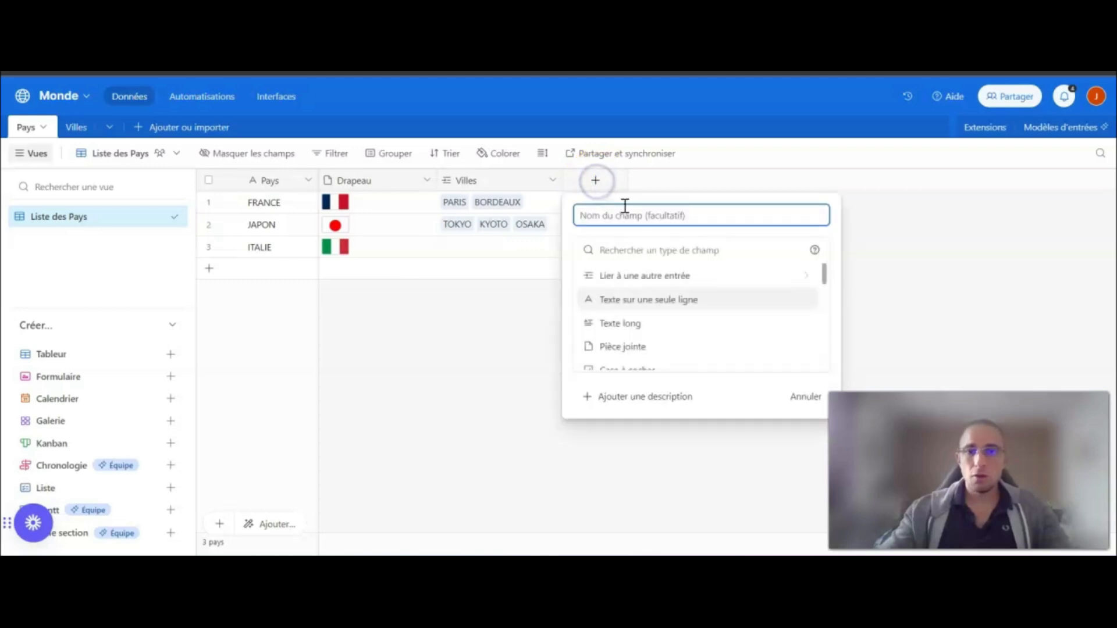
{"action": "type", "text": "Identifiant unique"}
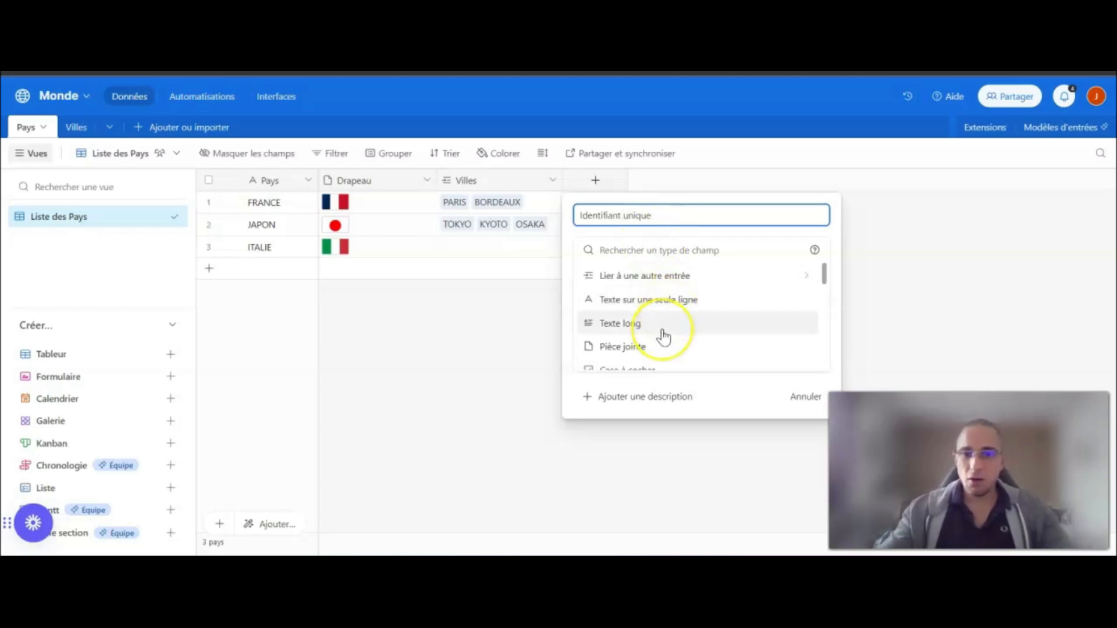
{"action": "scroll", "coordinate": [664, 338], "scroll_direction": "down", "scroll_amount": 3}
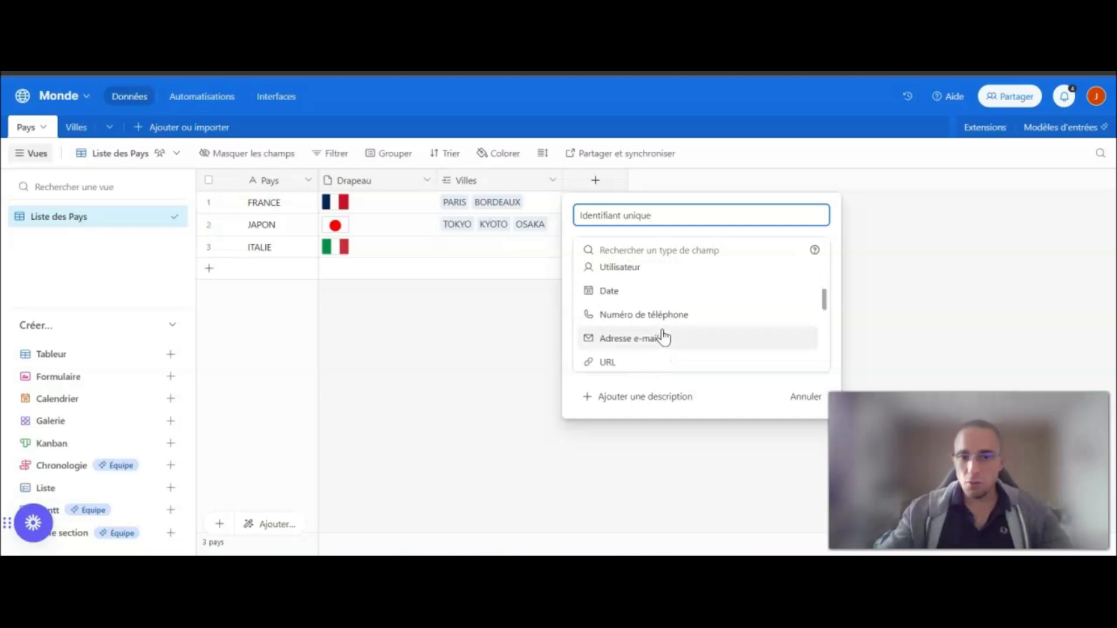
{"action": "scroll", "coordinate": [664, 338], "scroll_direction": "down", "scroll_amount": 3}
{"action": "left_click", "coordinate": [663, 331]}
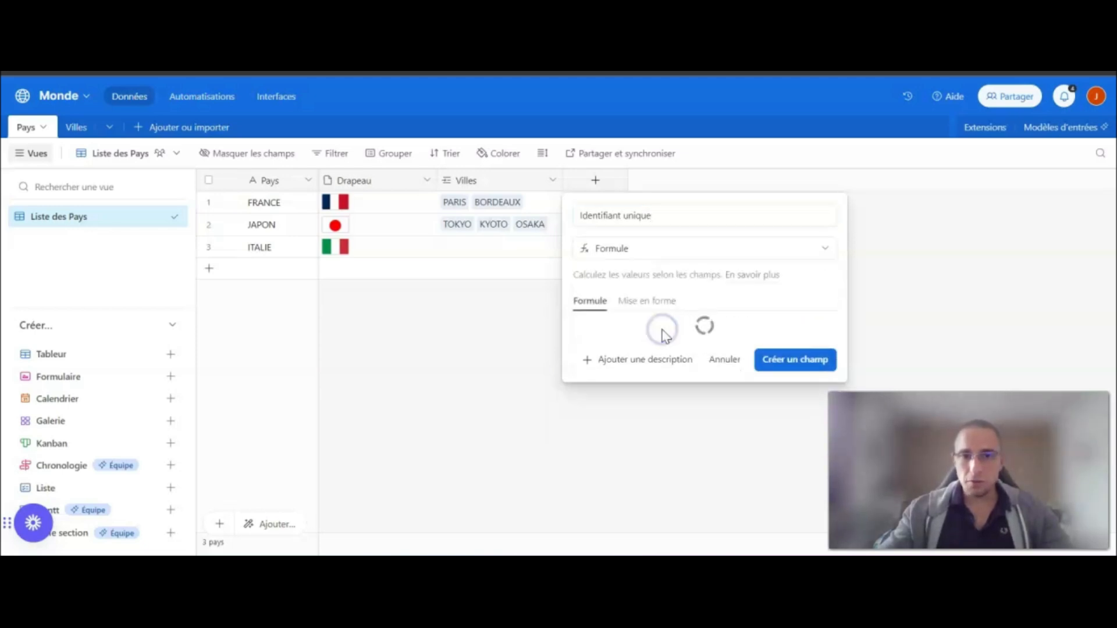
- Create the Pays table's Identifiant unique field with the formula RECORD_ID() and widen its column
{"action": "left_click", "coordinate": [633, 329]}
{"action": "type", "text": "Record"}
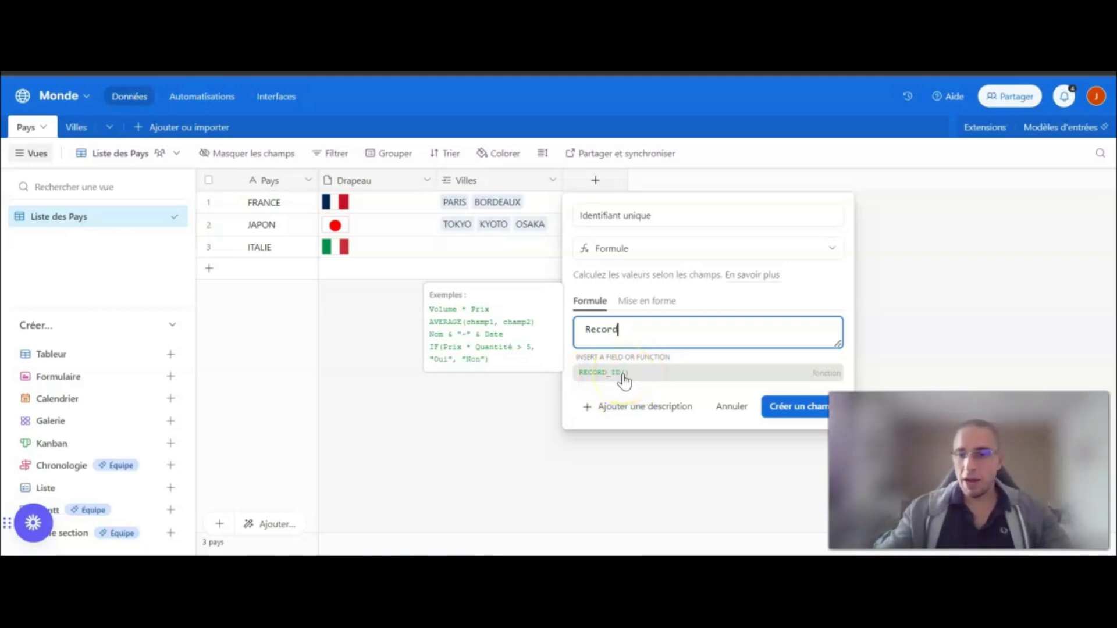
{"action": "left_click", "coordinate": [624, 375]}
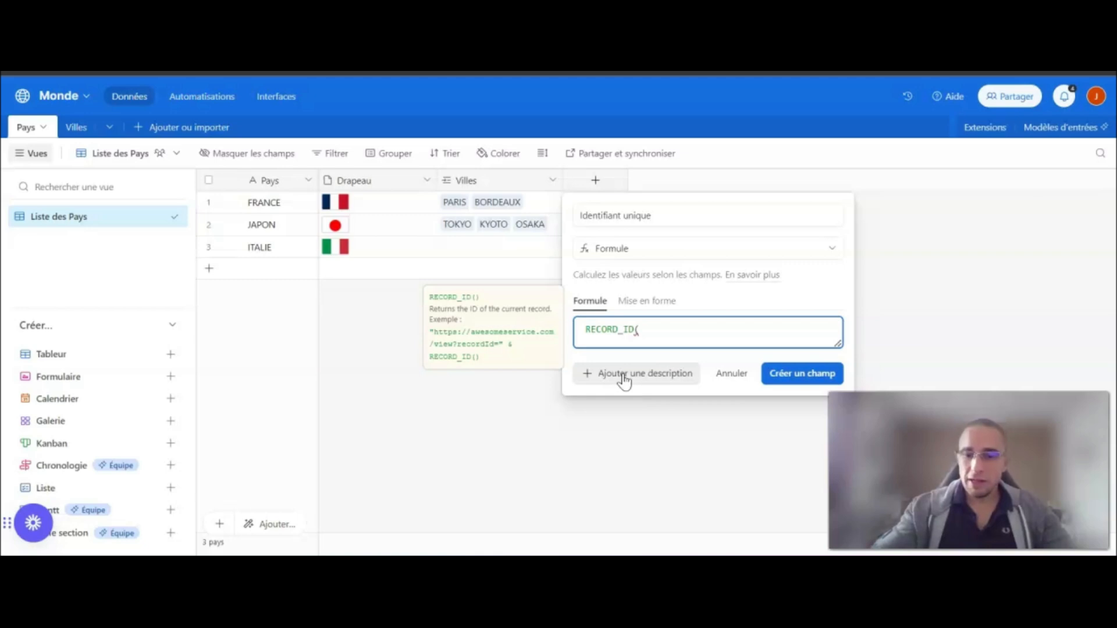
{"action": "type", "text": ")"}
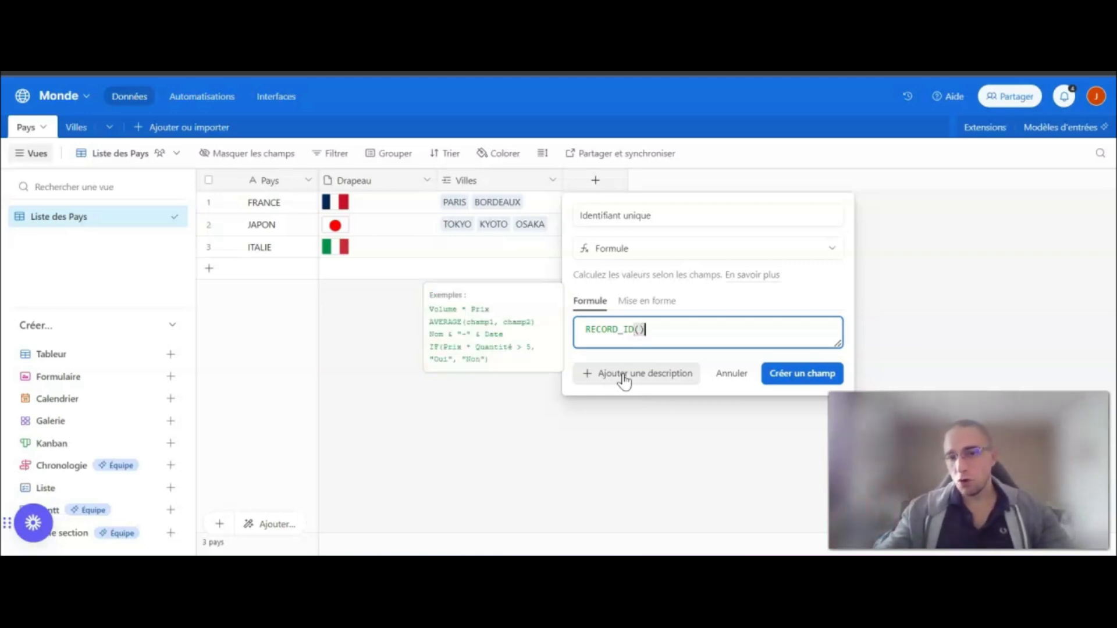
{"action": "left_click", "coordinate": [789, 374]}
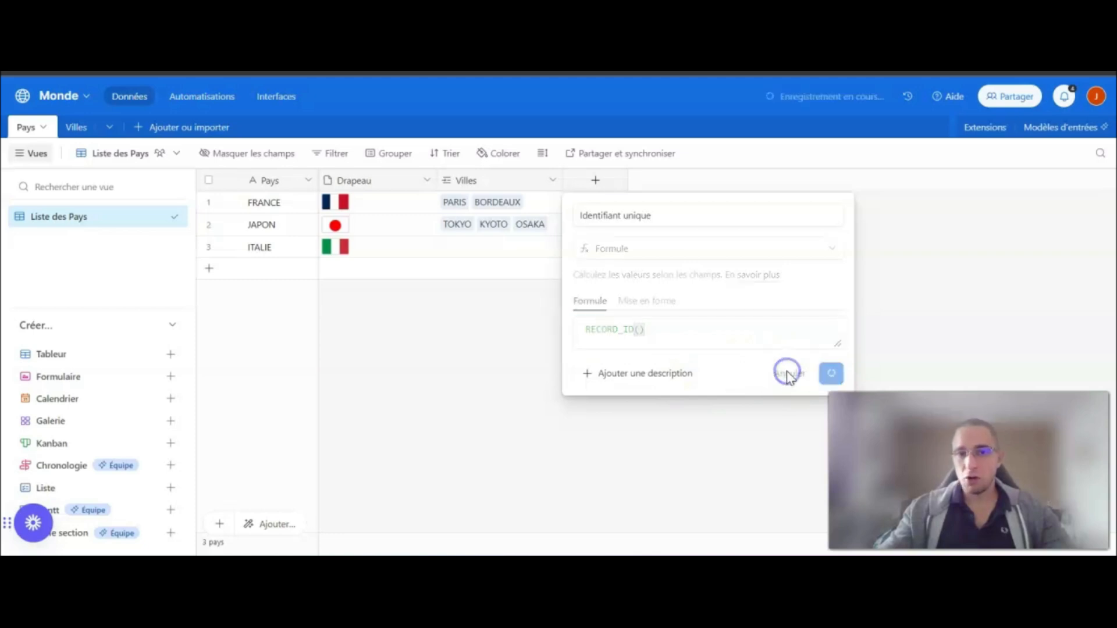
{"action": "left_click_drag", "start_coordinate": [686, 180], "coordinate": [708, 185]}
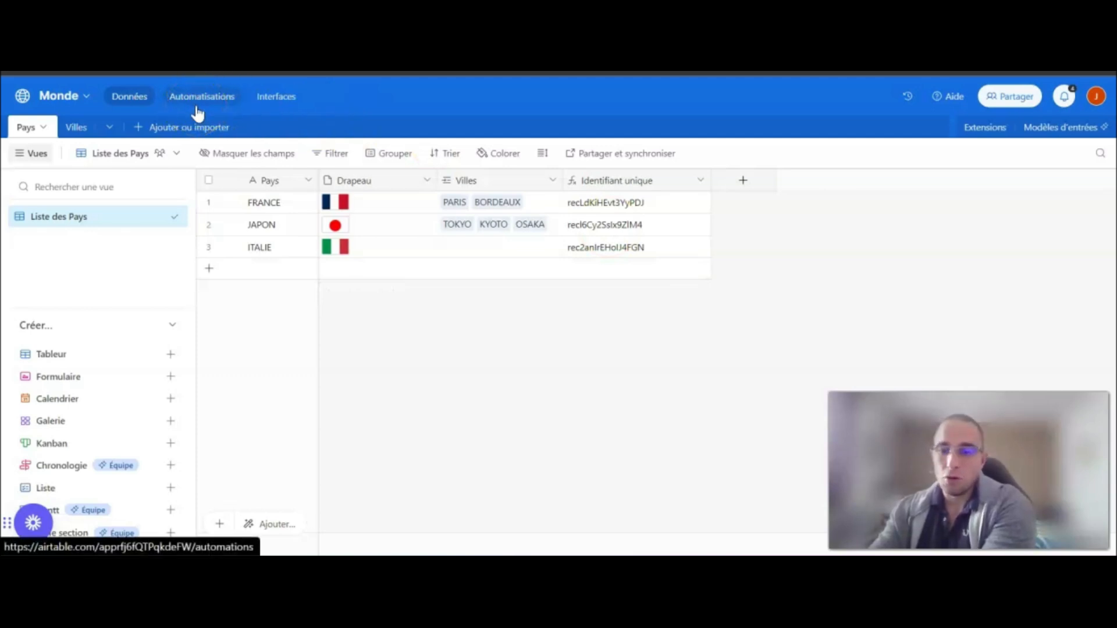
- Start a new field in the Villes table named "Identifiant unique" with the Formule type
{"action": "left_click", "coordinate": [78, 128]}
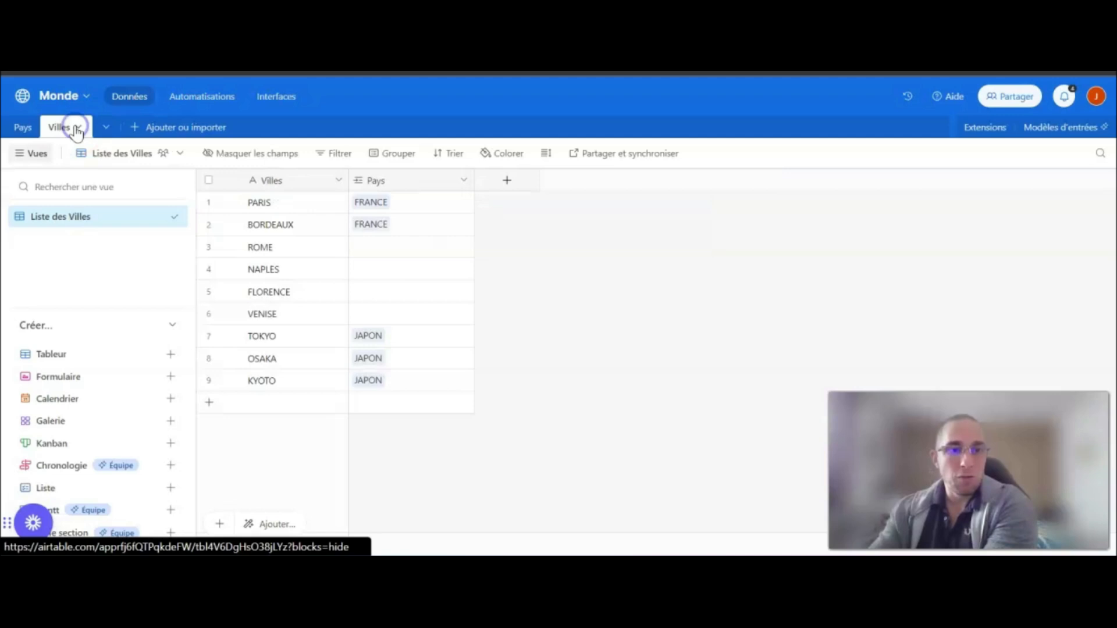
{"action": "left_click", "coordinate": [507, 181]}
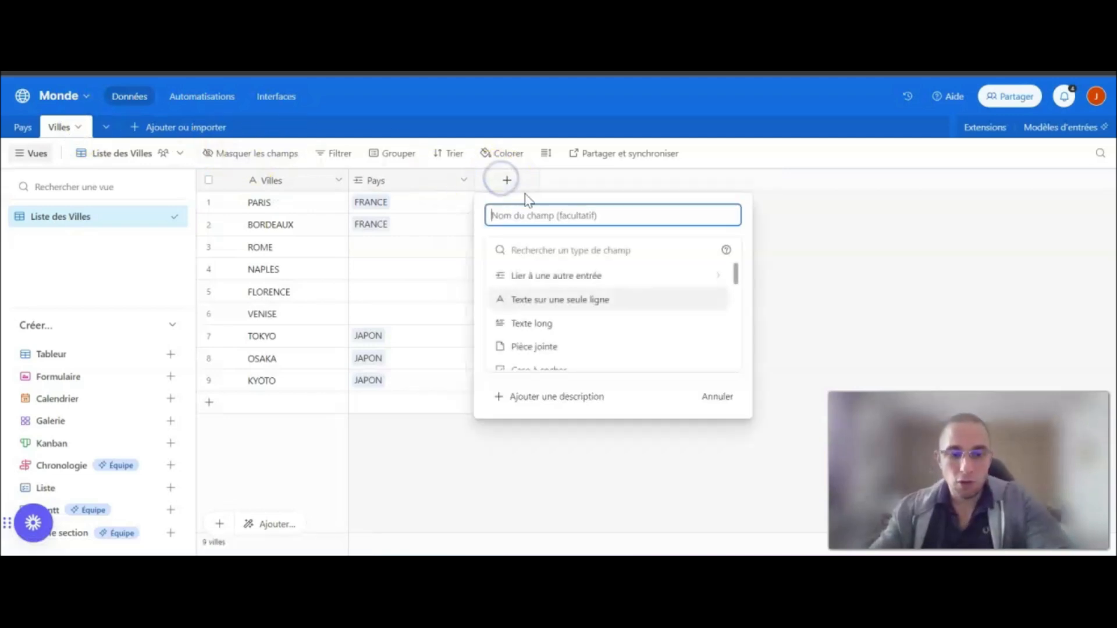
{"action": "type", "text": "Identifiant unique"}
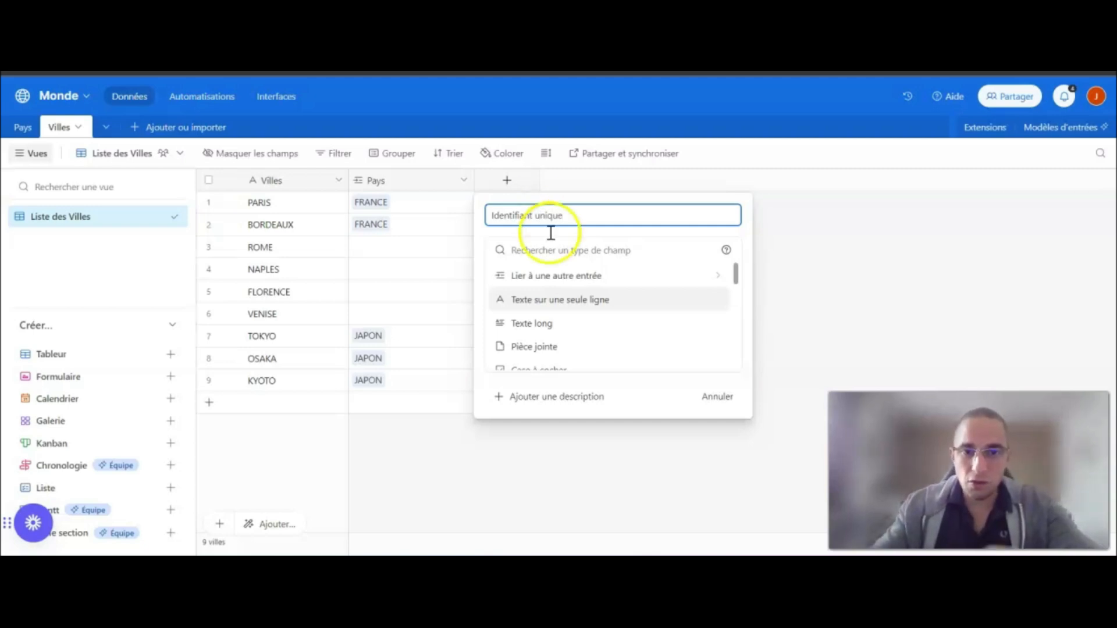
{"action": "scroll", "coordinate": [576, 325], "scroll_direction": "down", "scroll_amount": 5}
{"action": "scroll", "coordinate": [574, 333], "scroll_direction": "down", "scroll_amount": 5}
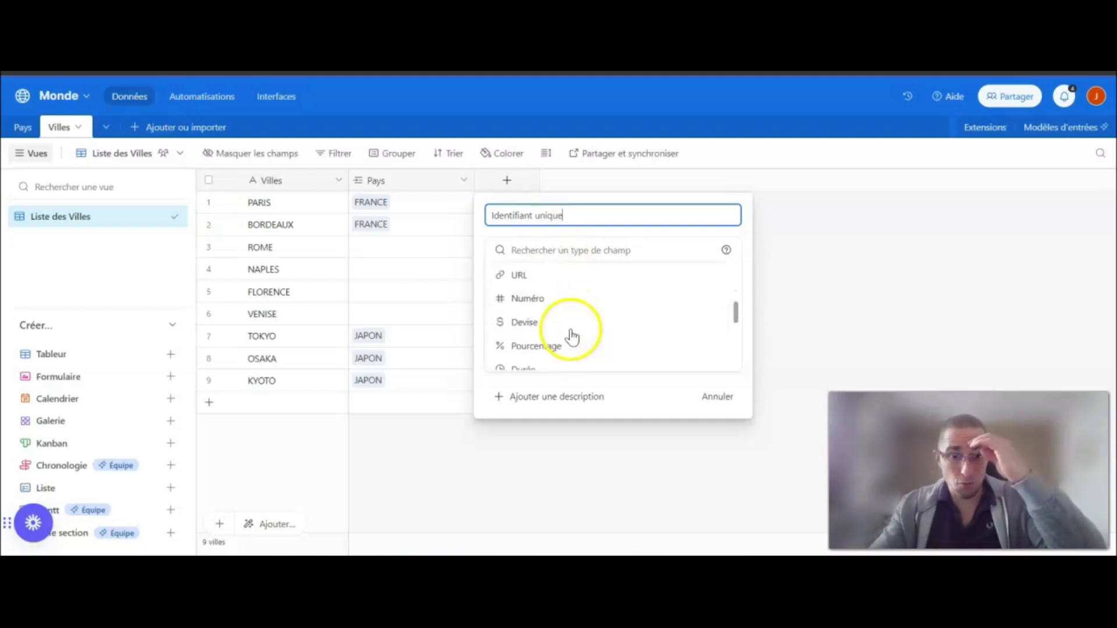
{"action": "left_click", "coordinate": [552, 332]}
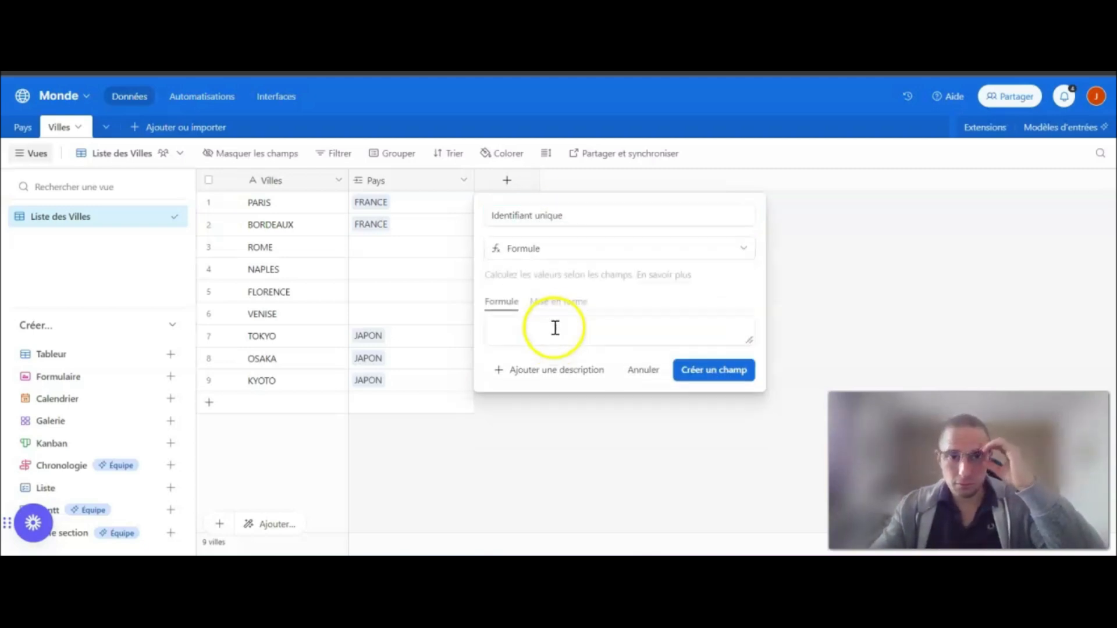
- Enter RECORD_ID() as the formula and create the Identifiant unique field in the Villes table
{"action": "left_click", "coordinate": [544, 323]}
{"action": "type", "text": "Record"}
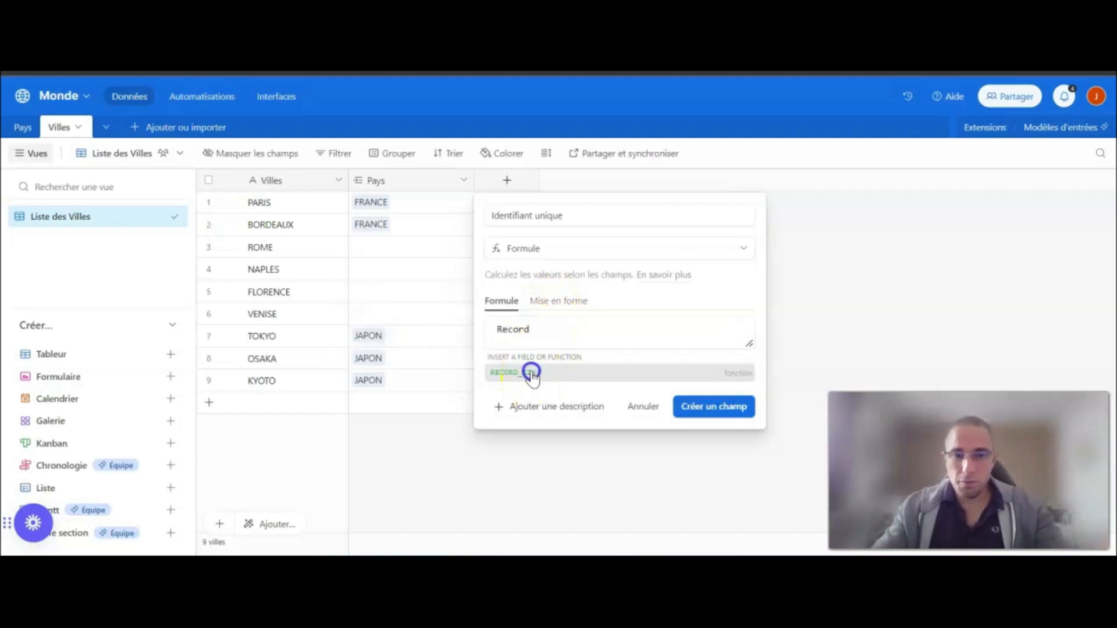
{"action": "left_click", "coordinate": [531, 373]}
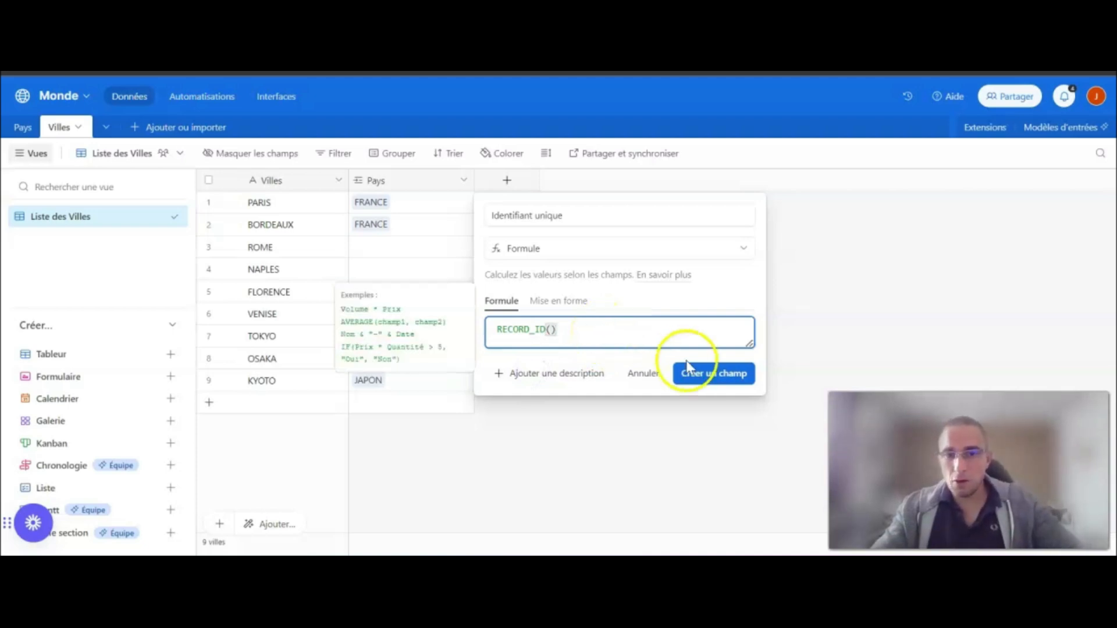
{"action": "left_click", "coordinate": [705, 373]}
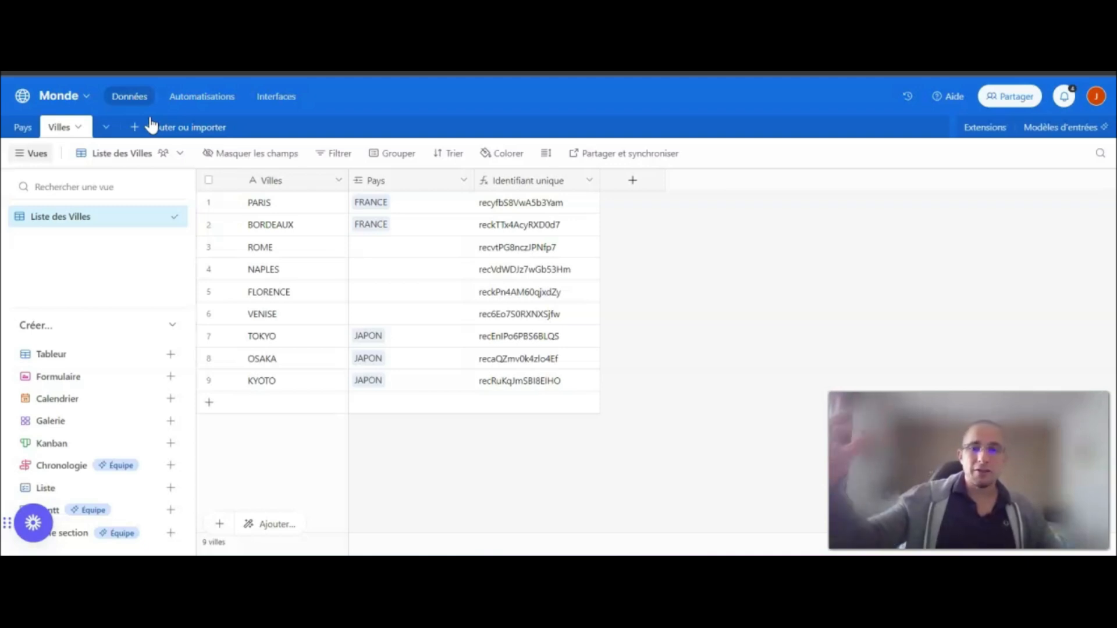
{"action": "left_click", "coordinate": [267, 155]}
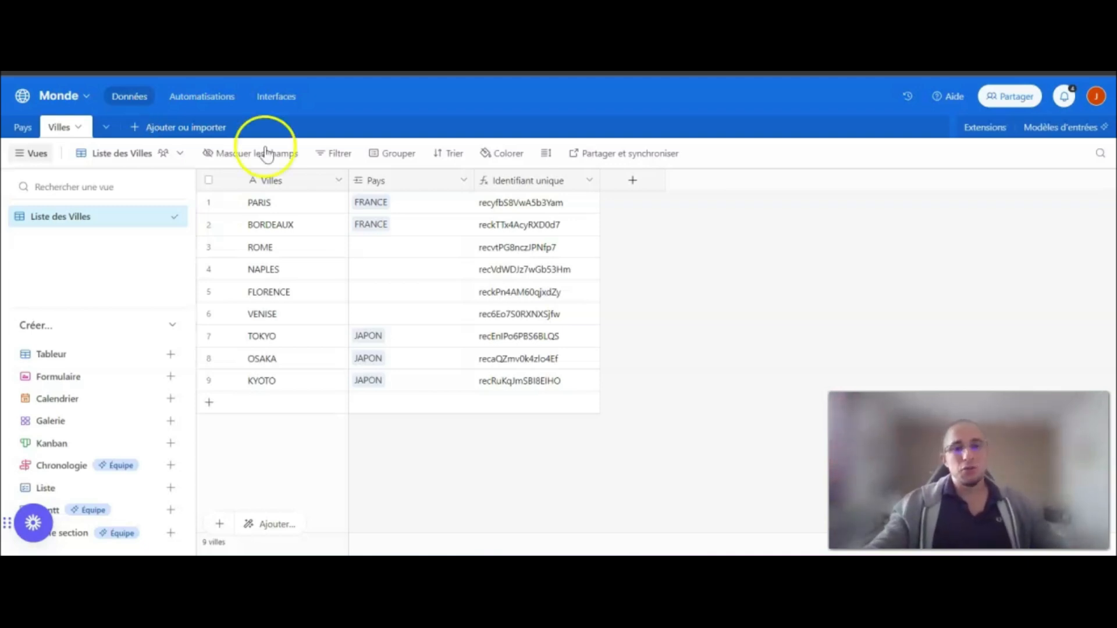